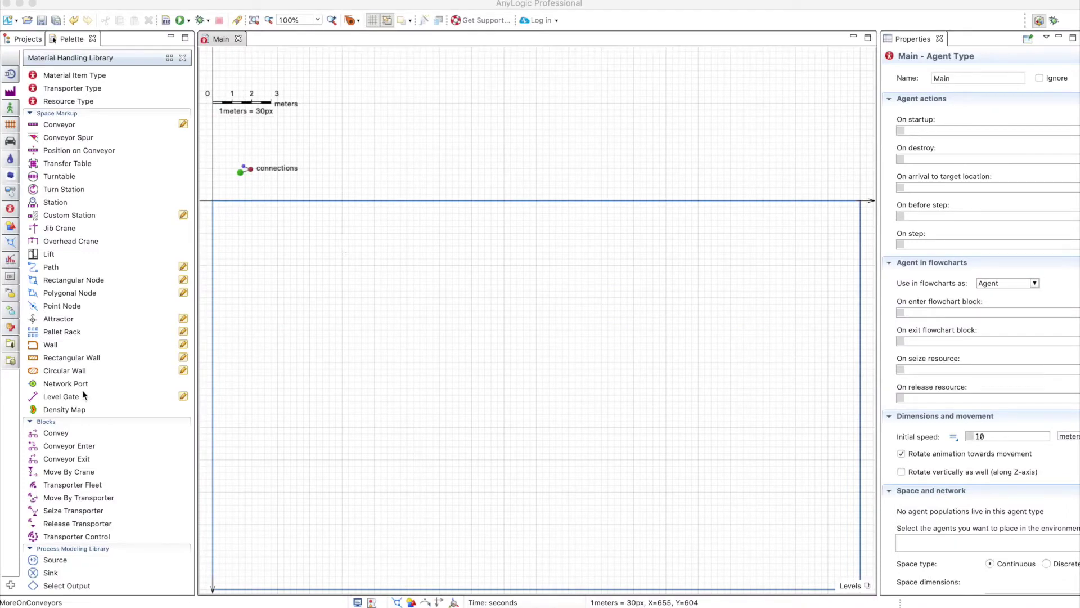
Draw two short conveyors side by side on the Main diagram
{"action": "left_click", "coordinate": [58, 385]}
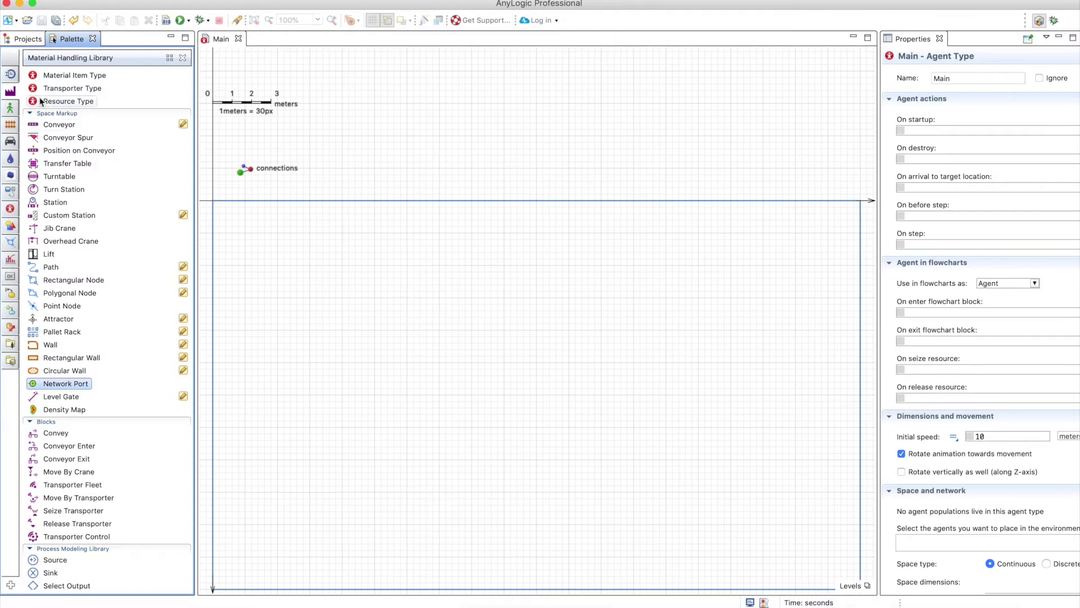
{"action": "left_click", "coordinate": [49, 126]}
{"action": "double_click", "coordinate": [49, 127]}
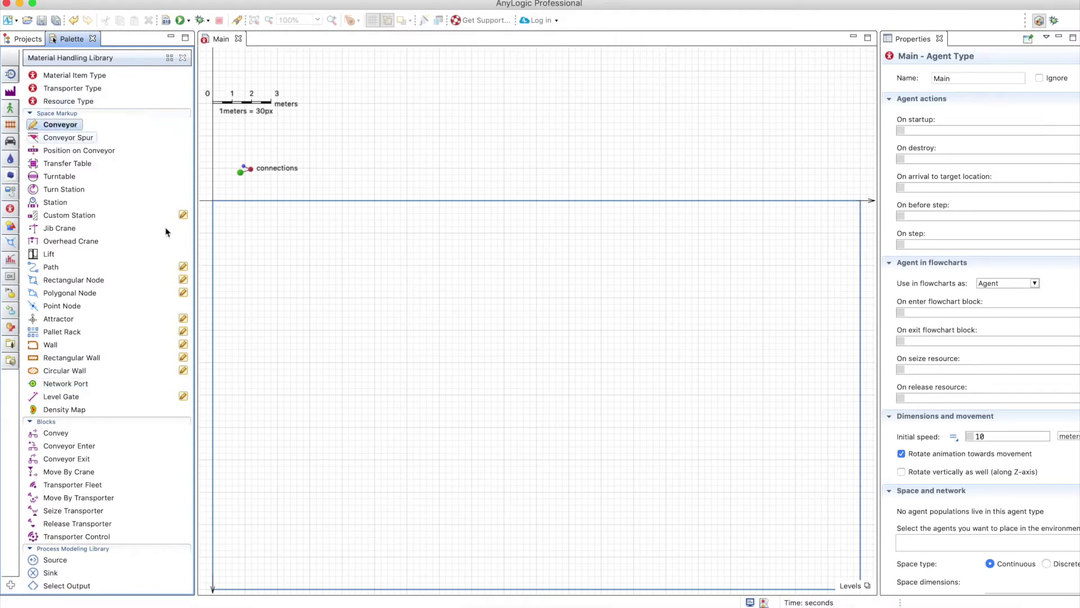
{"action": "left_click", "coordinate": [245, 265]}
{"action": "double_click", "coordinate": [342, 265]}
{"action": "left_click", "coordinate": [699, 265]}
{"action": "double_click", "coordinate": [796, 265]}
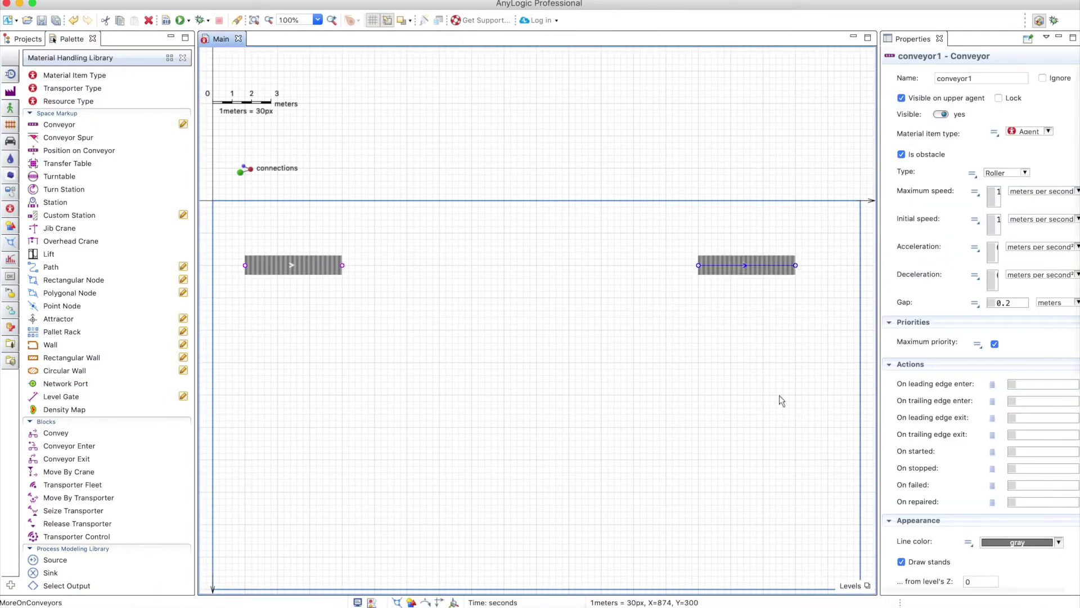
Build a Source, Queue, Convey, Sink flowchart beneath the conveyors and select convey
{"action": "left_click_drag", "start_coordinate": [54, 559], "coordinate": [276, 394]}
{"action": "scroll", "coordinate": [107, 394], "scroll_direction": "down", "scroll_amount": 6}
{"action": "left_click_drag", "start_coordinate": [55, 505], "coordinate": [335, 395]}
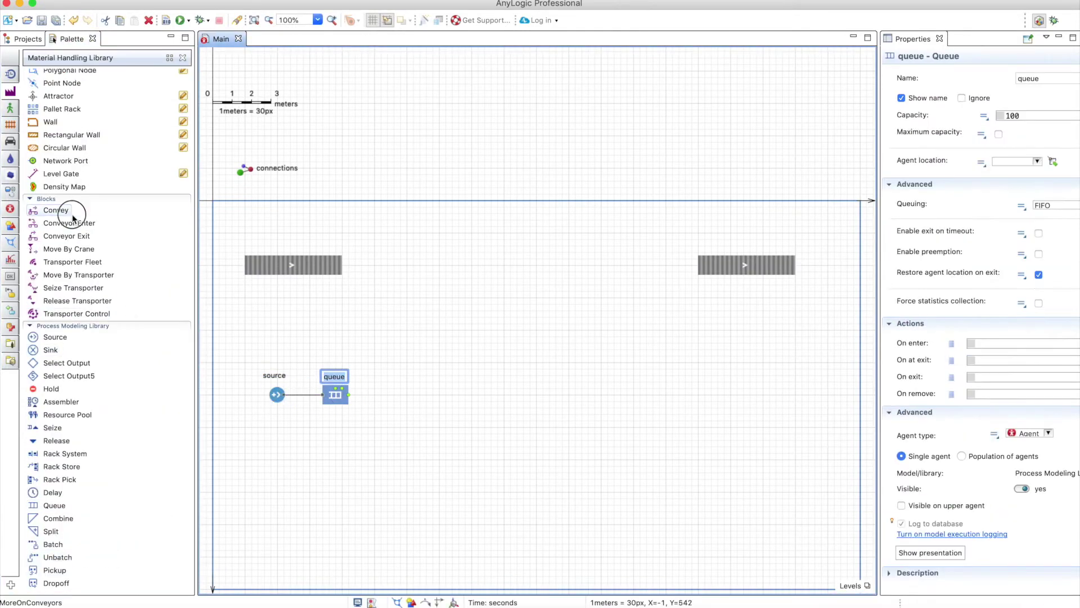
{"action": "left_click_drag", "start_coordinate": [73, 219], "coordinate": [399, 394]}
{"action": "left_click_drag", "start_coordinate": [50, 349], "coordinate": [452, 395]}
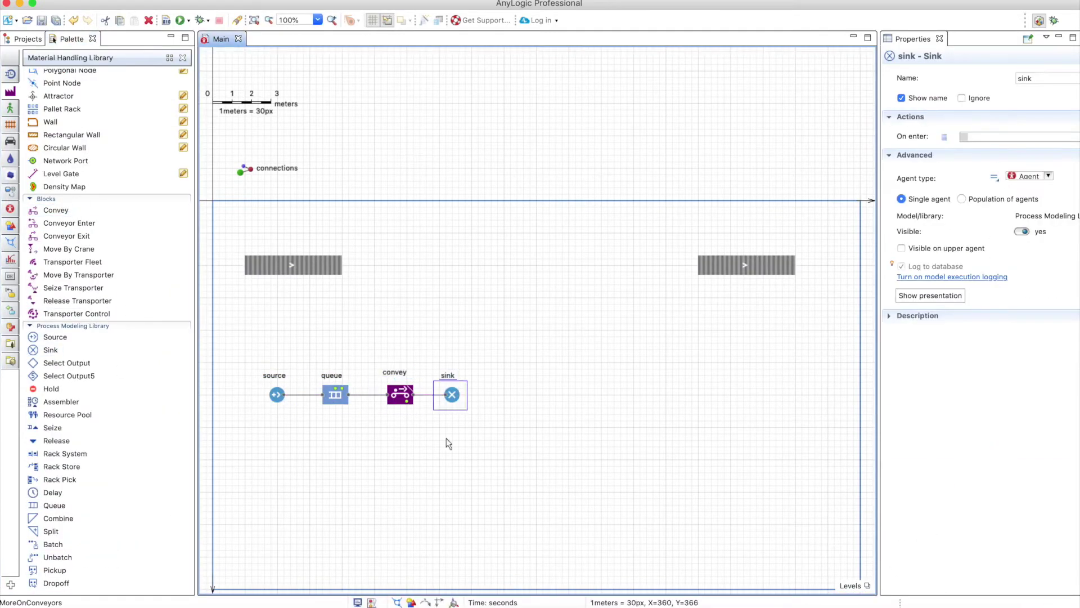
{"action": "left_click", "coordinate": [407, 401]}
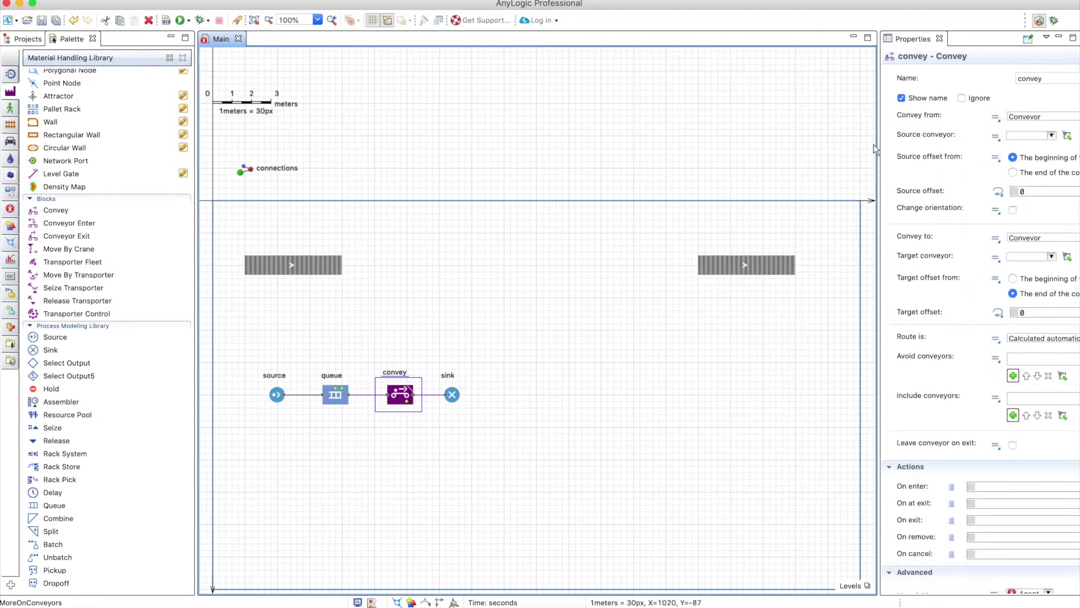
{"action": "left_click_drag", "start_coordinate": [876, 148], "coordinate": [835, 143]}
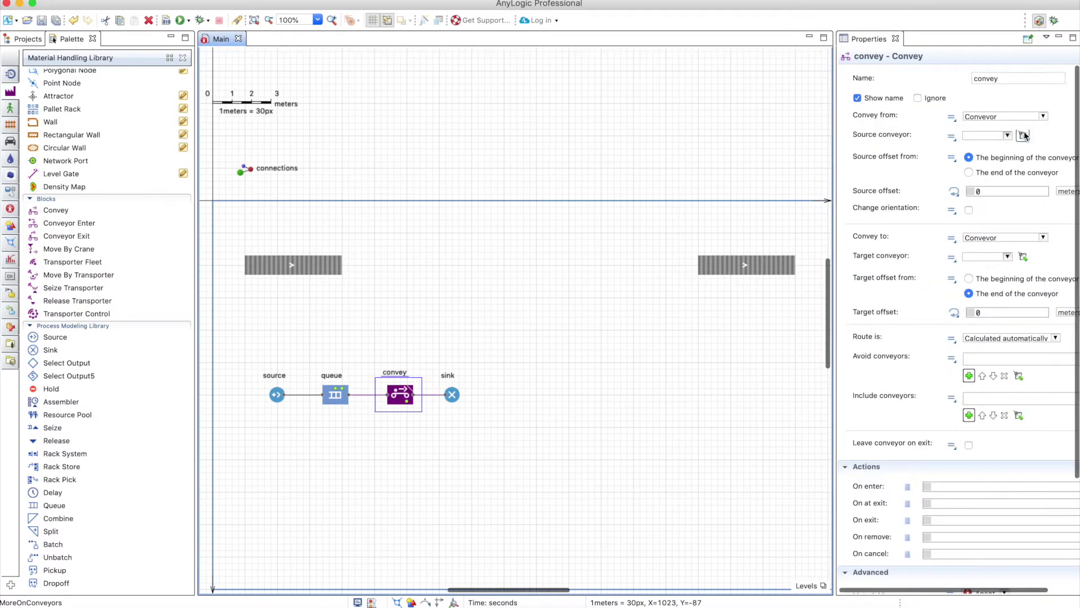
Set the convey block's Source conveyor to conveyor and Target conveyor to conveyor1
{"action": "left_click", "coordinate": [1024, 135]}
{"action": "left_click", "coordinate": [295, 264]}
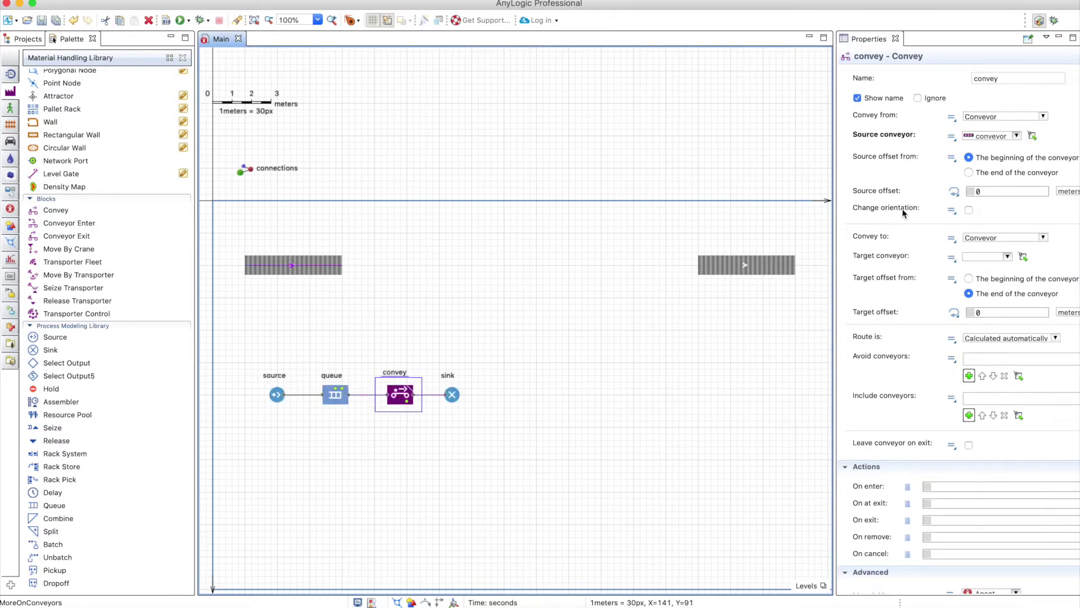
{"action": "left_click", "coordinate": [1023, 257]}
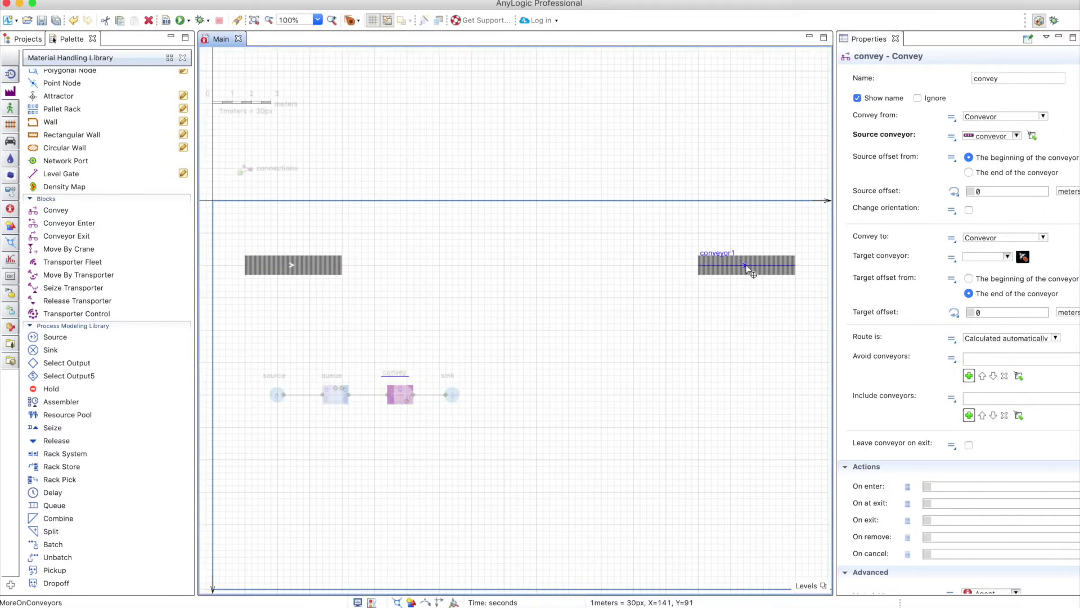
{"action": "left_click", "coordinate": [746, 269]}
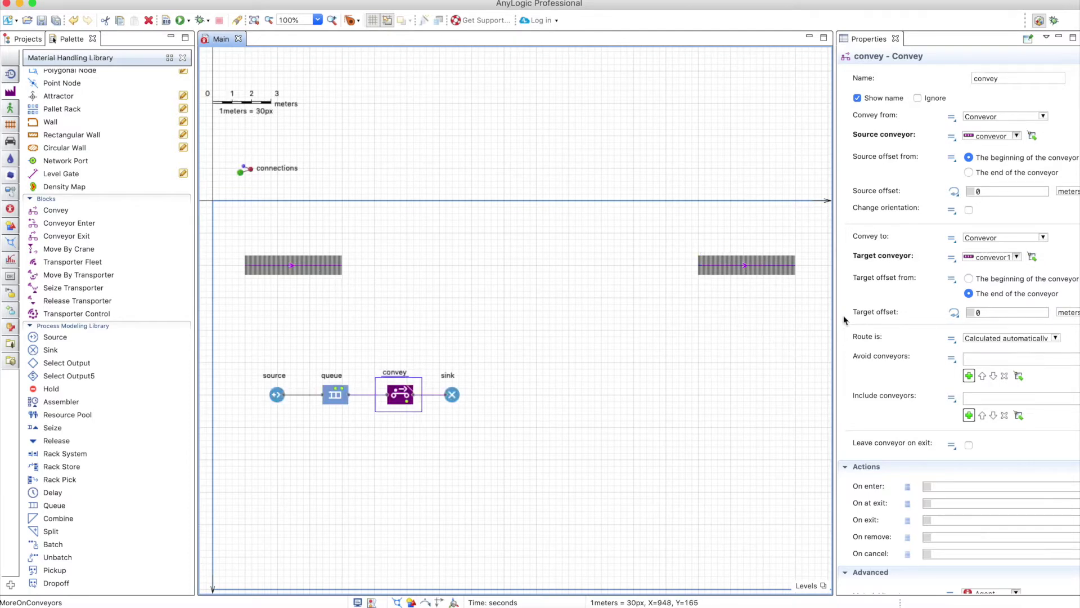
Run the model and close the failed run's Path not found error
{"action": "left_click", "coordinate": [184, 25]}
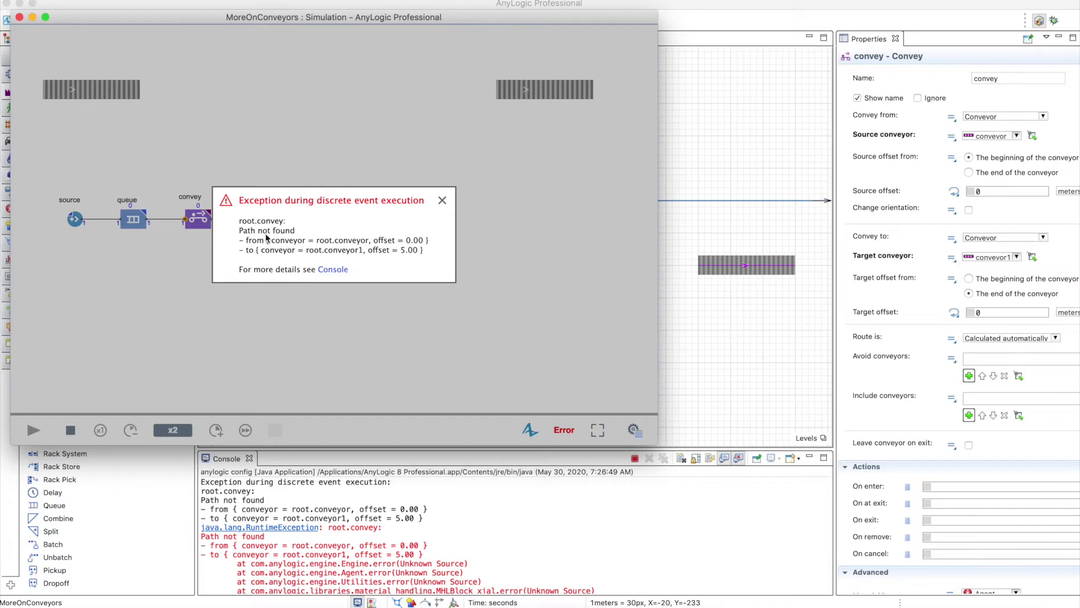
{"action": "left_click", "coordinate": [19, 18]}
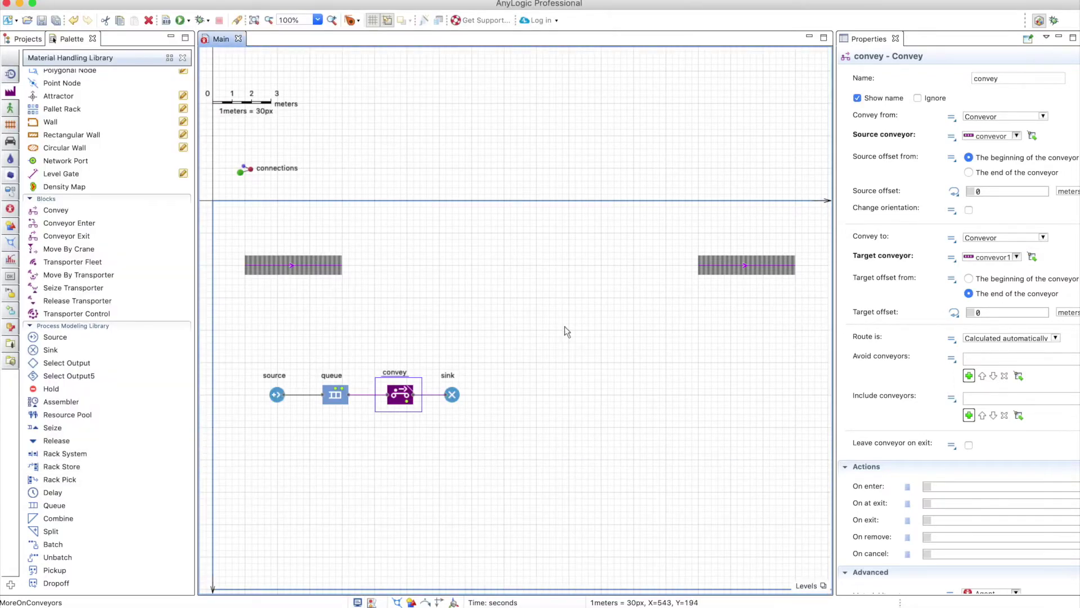
{"action": "scroll", "coordinate": [84, 360], "scroll_direction": "up", "scroll_amount": 5}
Add a network port at the right conveyor's start and pair the left port with it
{"action": "left_click_drag", "start_coordinate": [65, 359], "coordinate": [699, 266]}
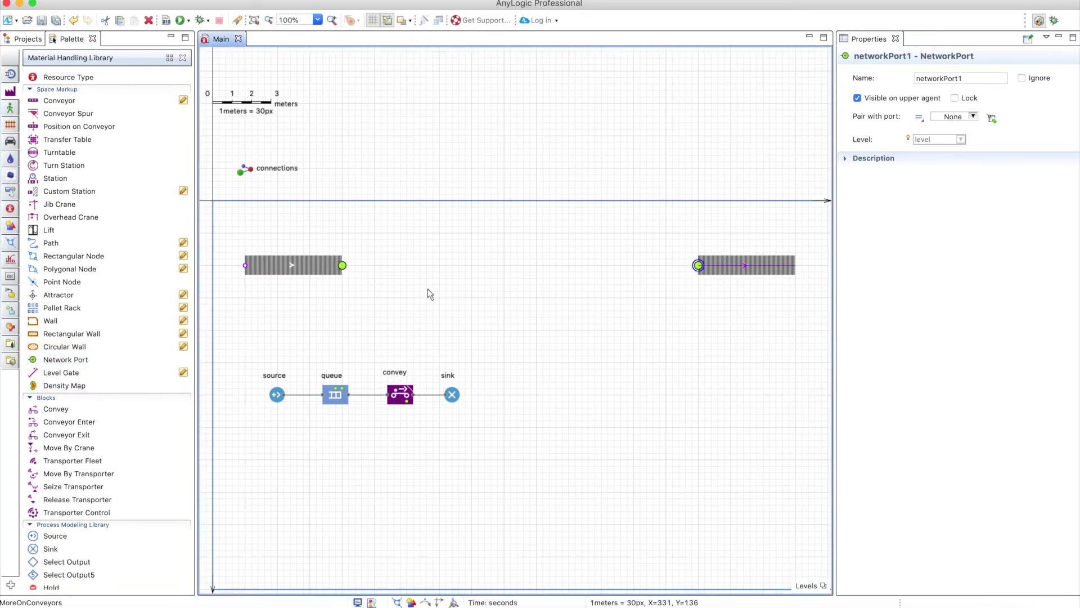
{"action": "left_click", "coordinate": [342, 266]}
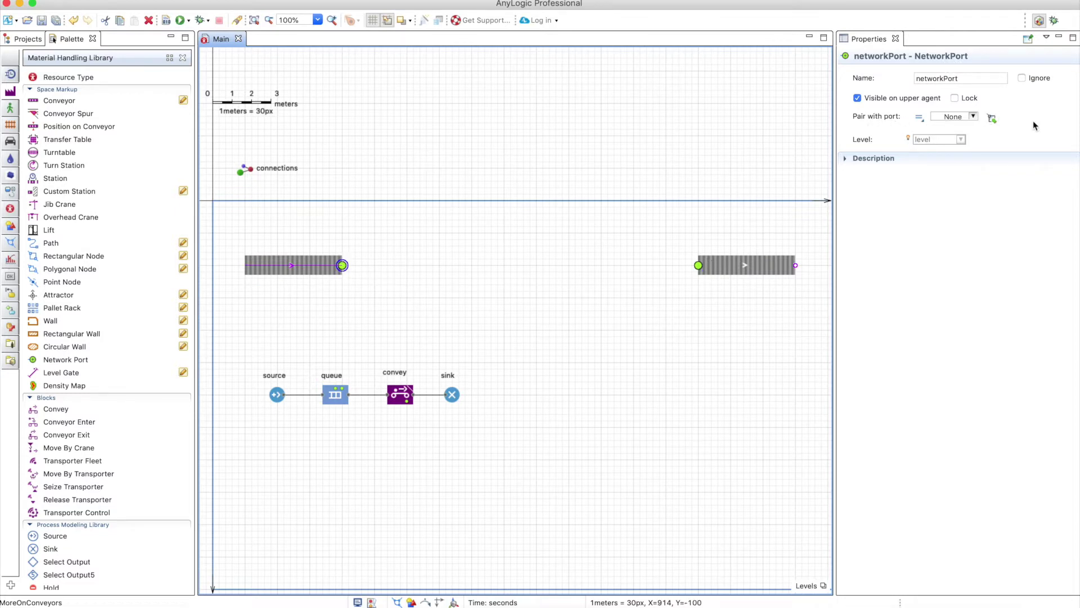
{"action": "left_click", "coordinate": [992, 118]}
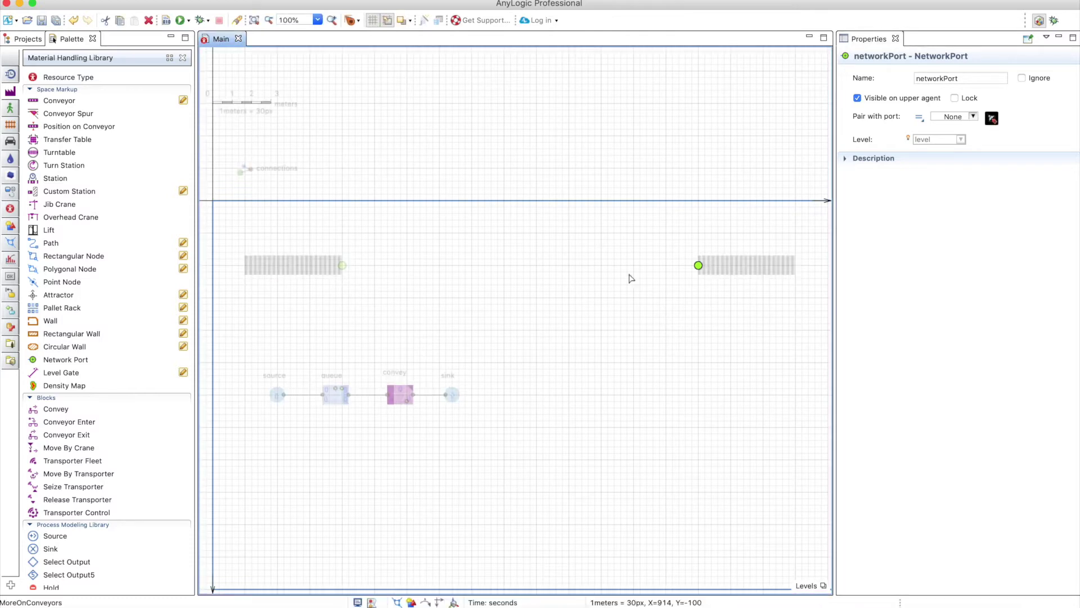
{"action": "left_click", "coordinate": [699, 265]}
{"action": "left_click", "coordinate": [698, 265]}
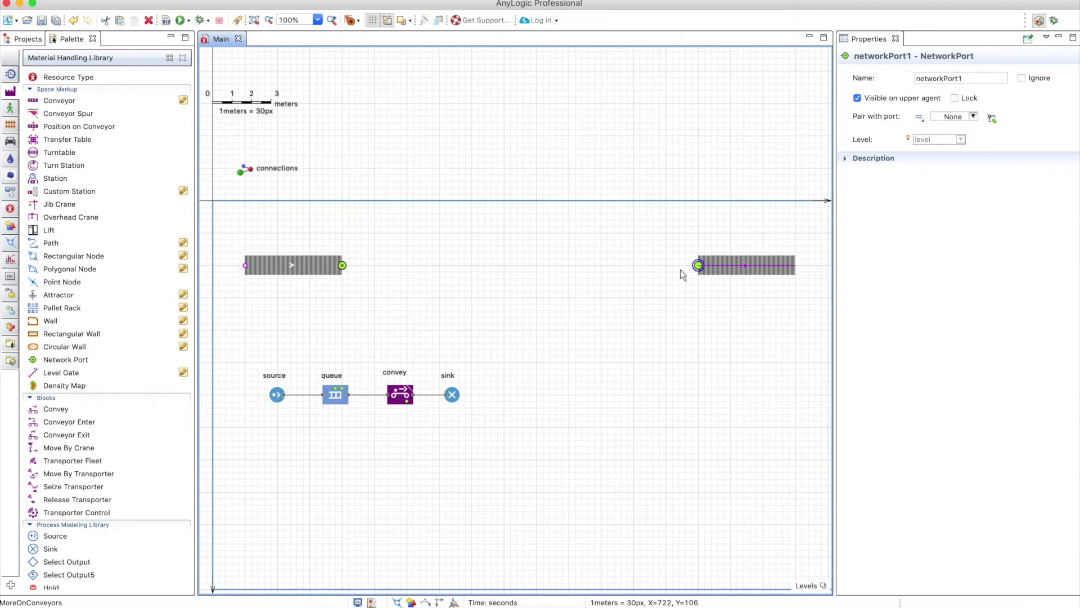
{"action": "left_click", "coordinate": [343, 265]}
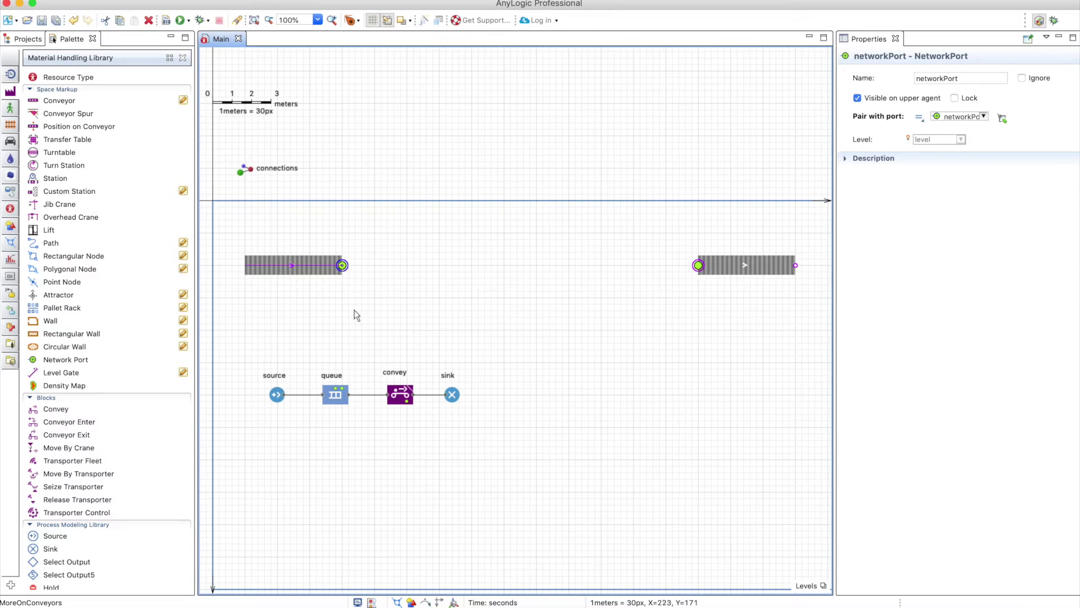
Clear the left port's pairing, pair networkPort1 with networkPort, and rerun the model
{"action": "left_click", "coordinate": [960, 116]}
{"action": "left_click", "coordinate": [960, 130]}
{"action": "left_click", "coordinate": [700, 266]}
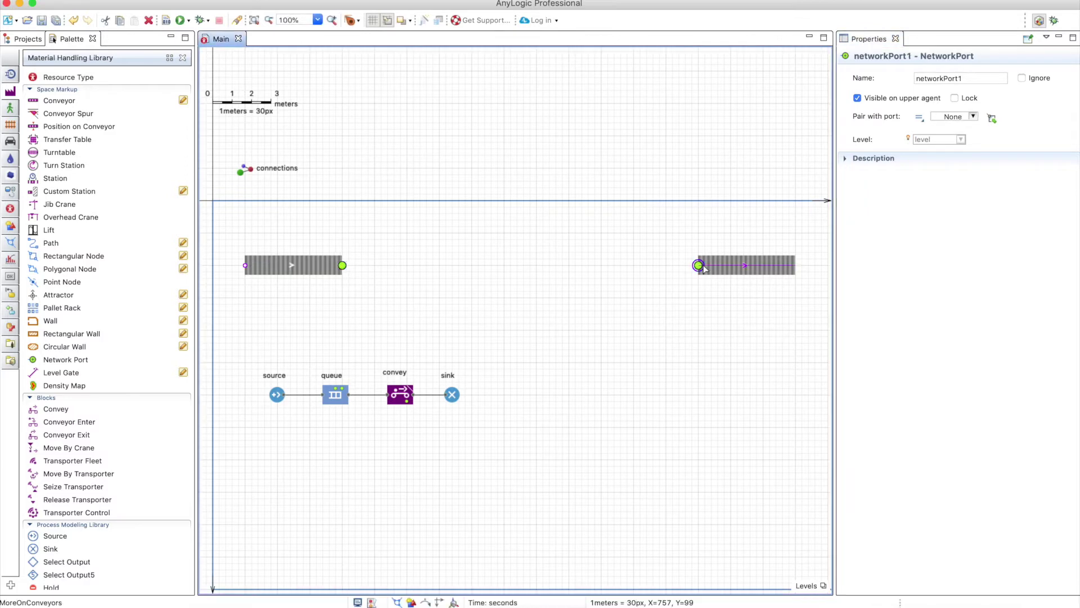
{"action": "left_click", "coordinate": [990, 118]}
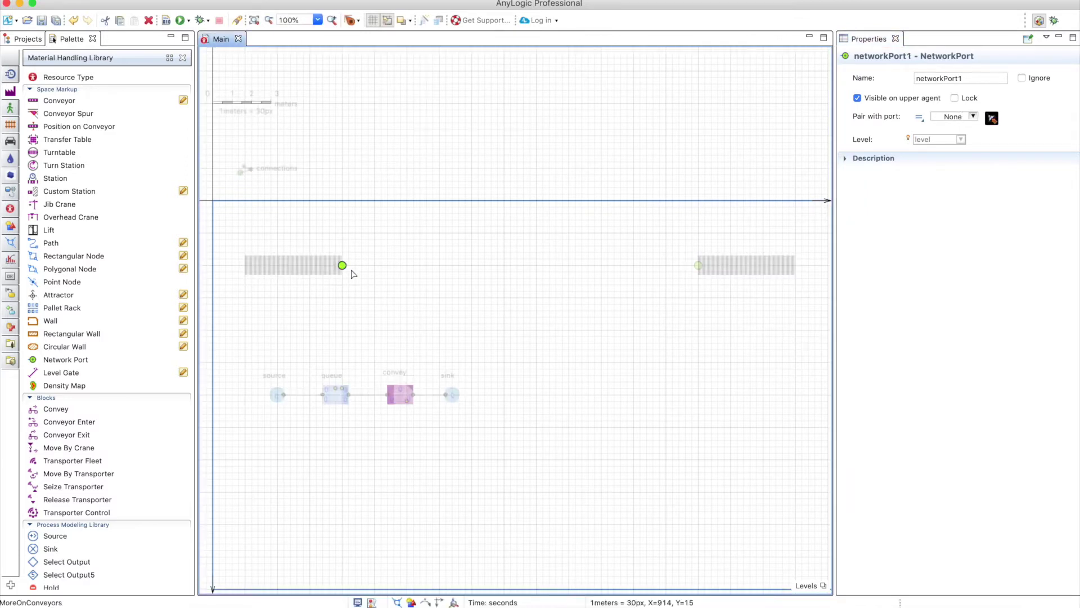
{"action": "left_click", "coordinate": [342, 266]}
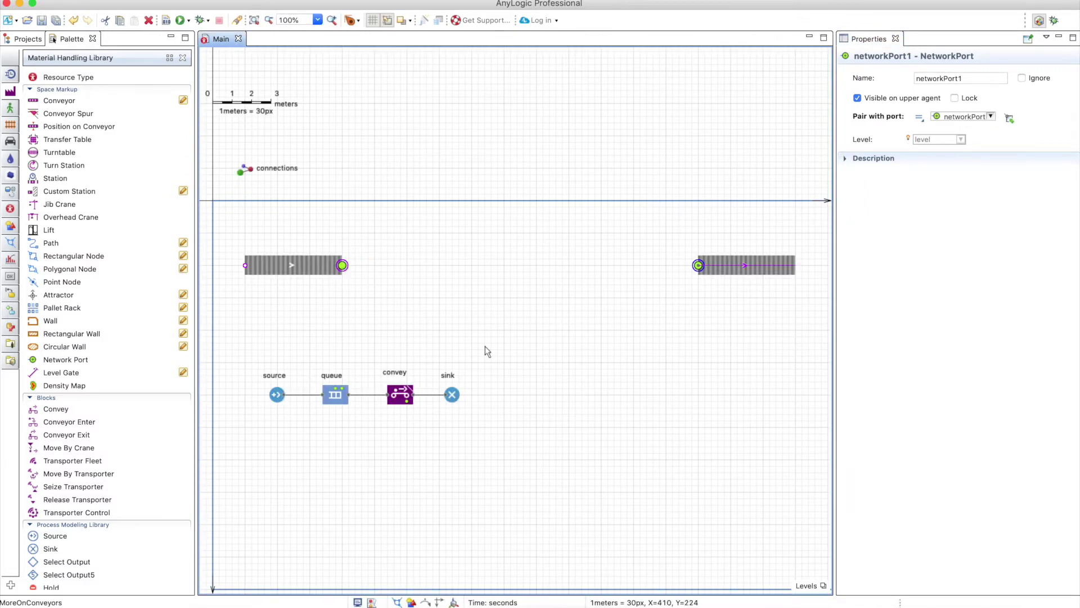
{"action": "left_click", "coordinate": [180, 20]}
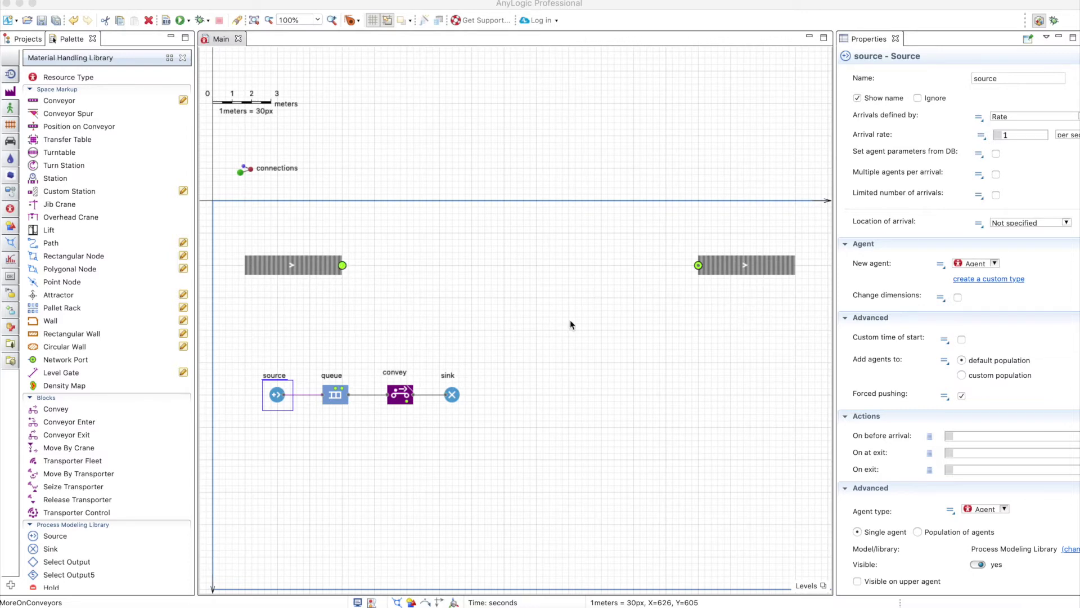
{"action": "scroll", "coordinate": [67, 214], "scroll_direction": "up", "scroll_amount": 2}
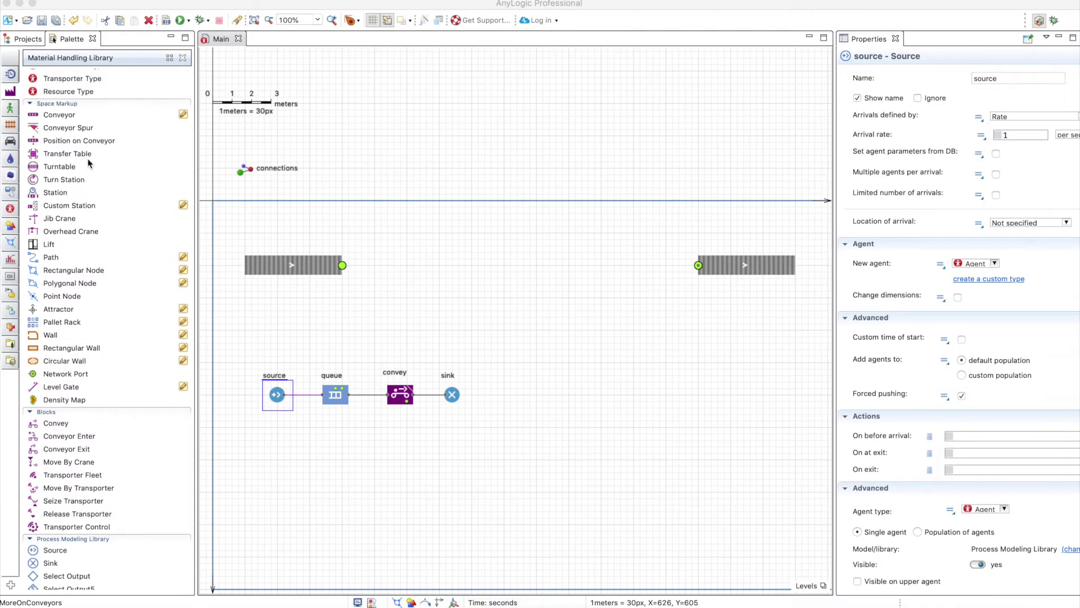
{"action": "left_click", "coordinate": [11, 208]}
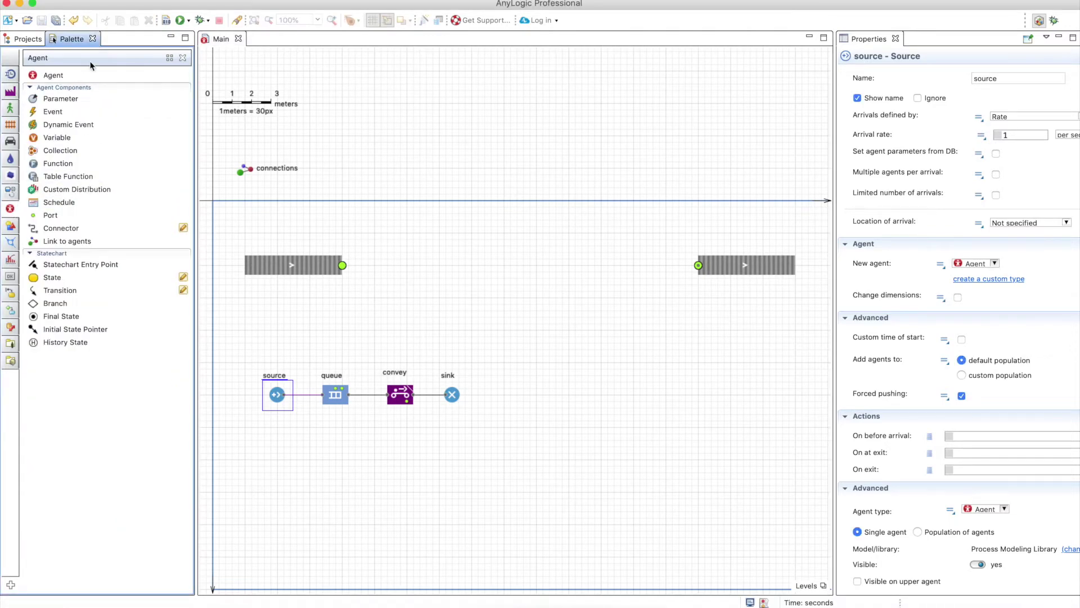
Create a myAgents population of a new MyAgent type with animation set to None
{"action": "left_click_drag", "start_coordinate": [71, 78], "coordinate": [450, 154]}
{"action": "double_click", "coordinate": [406, 175]}
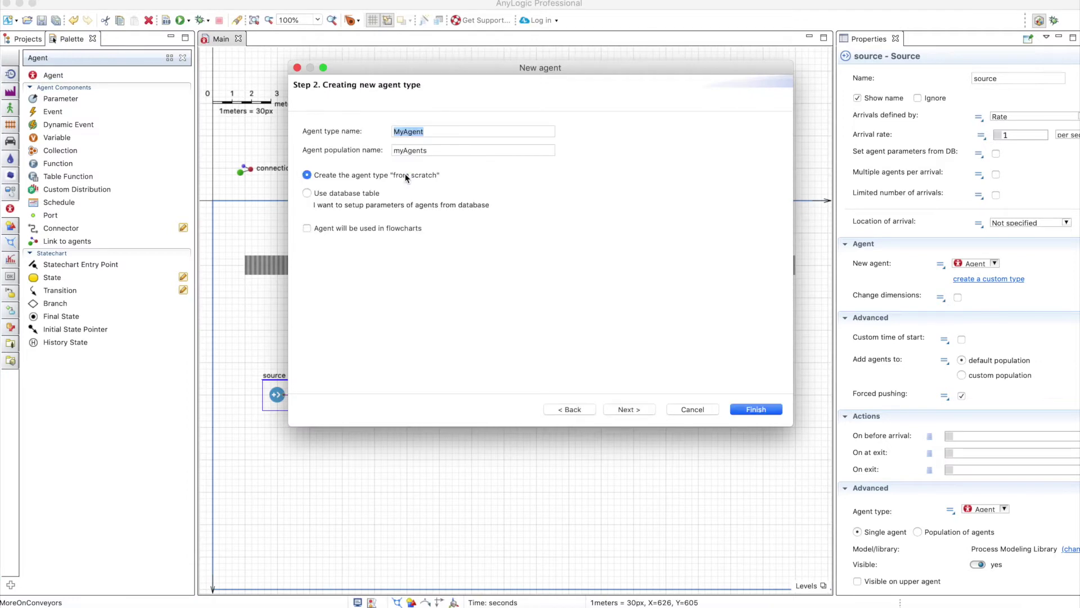
{"action": "left_click", "coordinate": [613, 410]}
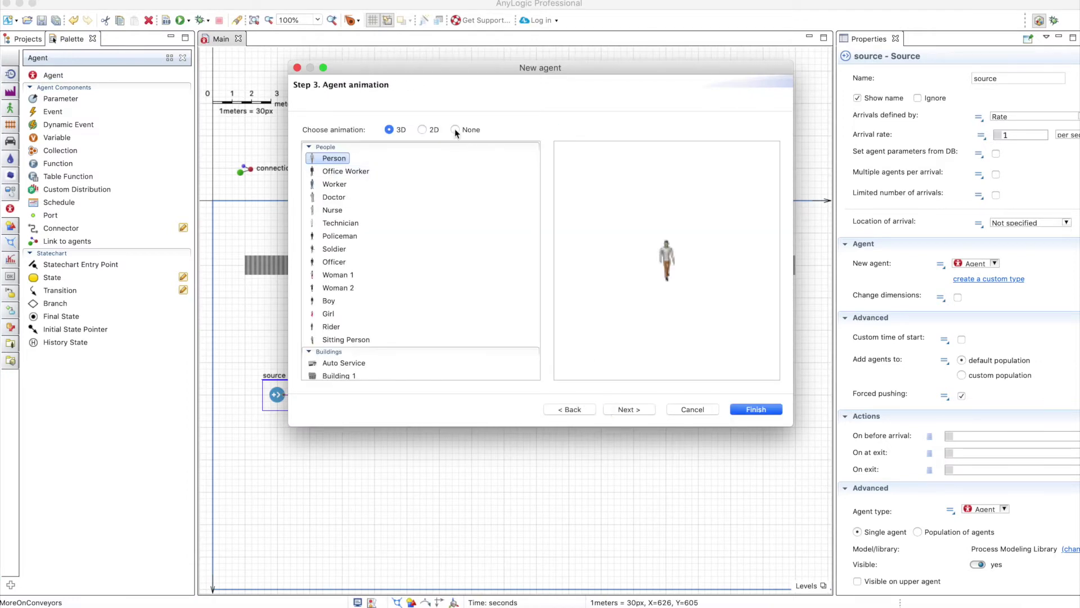
{"action": "left_click", "coordinate": [455, 130]}
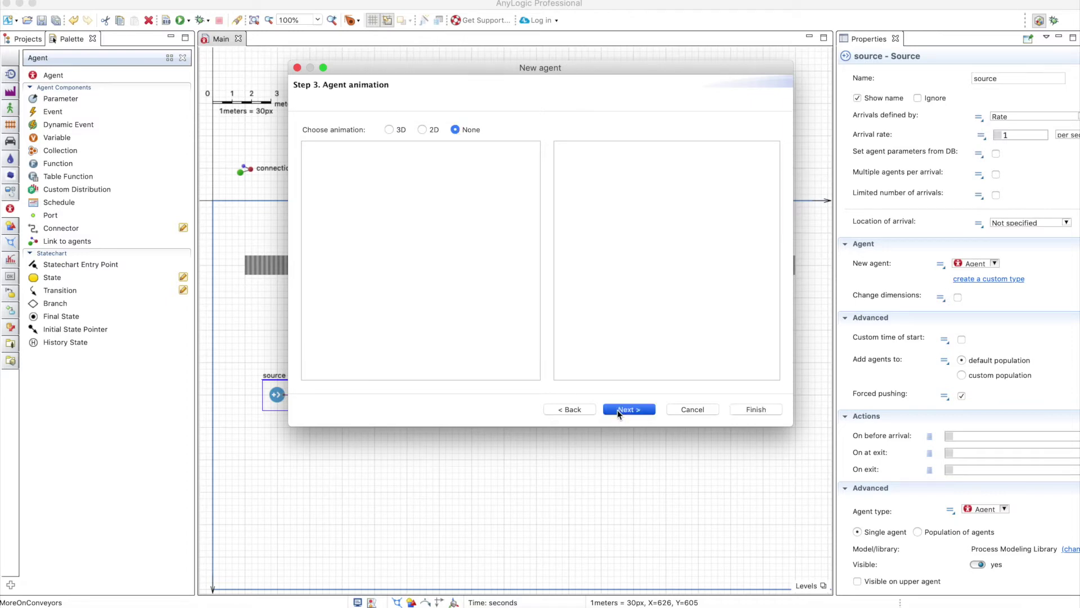
{"action": "left_click", "coordinate": [617, 410]}
{"action": "left_click", "coordinate": [751, 409]}
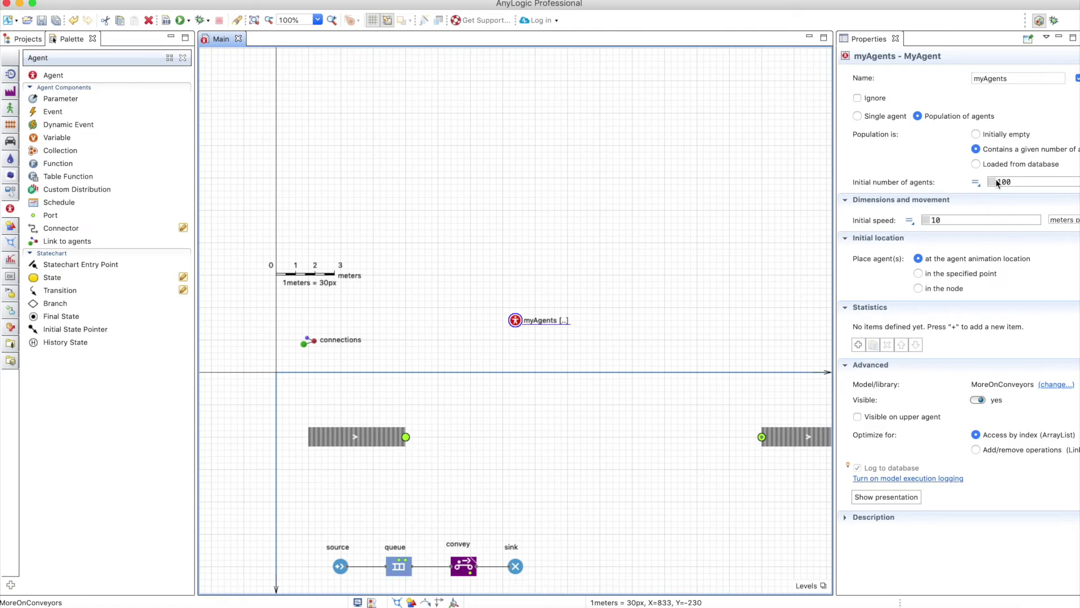
Give MyAgent an explicit 30 pixels-per-meter scale and draw a conveyor from its origin
{"action": "left_click", "coordinate": [996, 76]}
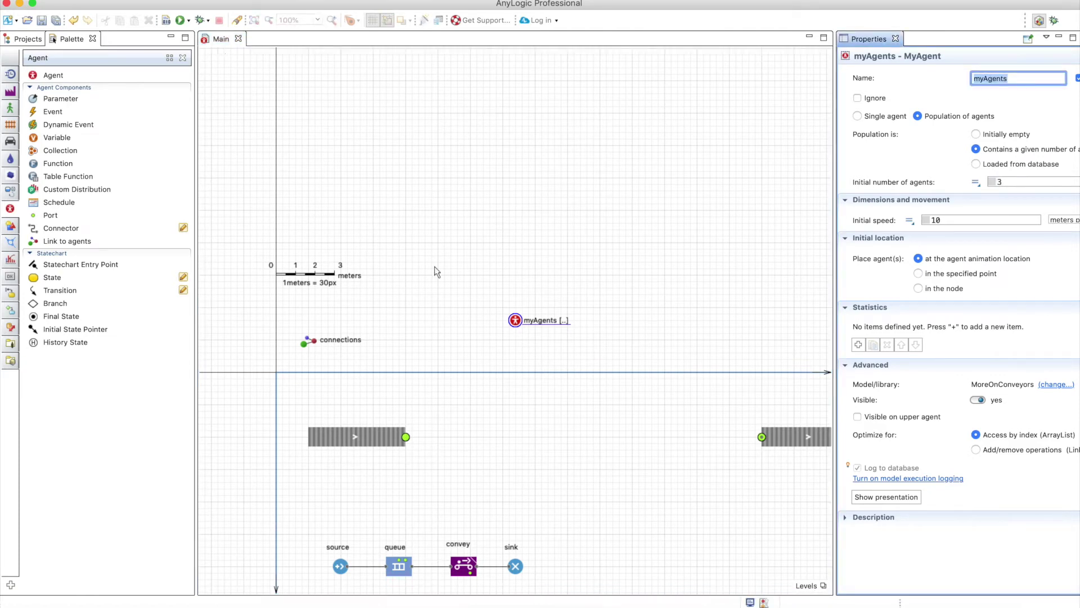
{"action": "left_click", "coordinate": [518, 327]}
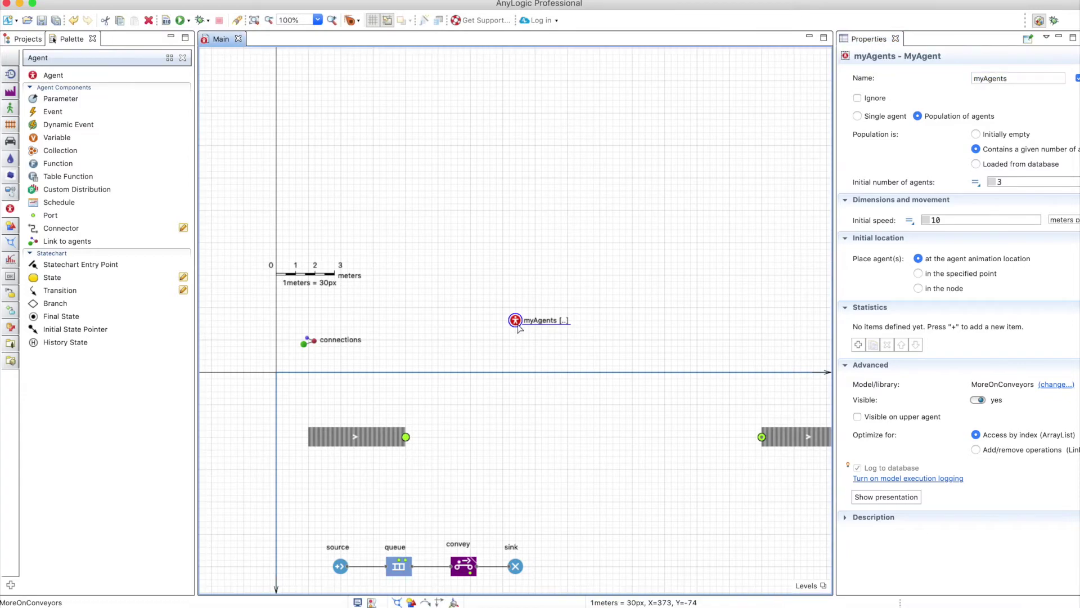
{"action": "double_click", "coordinate": [518, 328]}
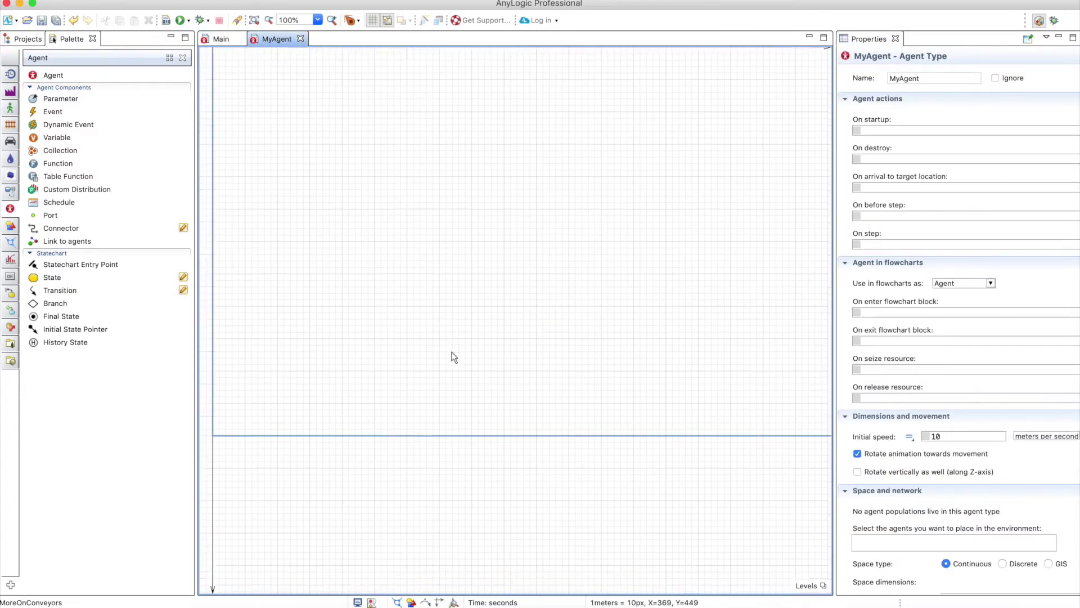
{"action": "left_click", "coordinate": [969, 187]}
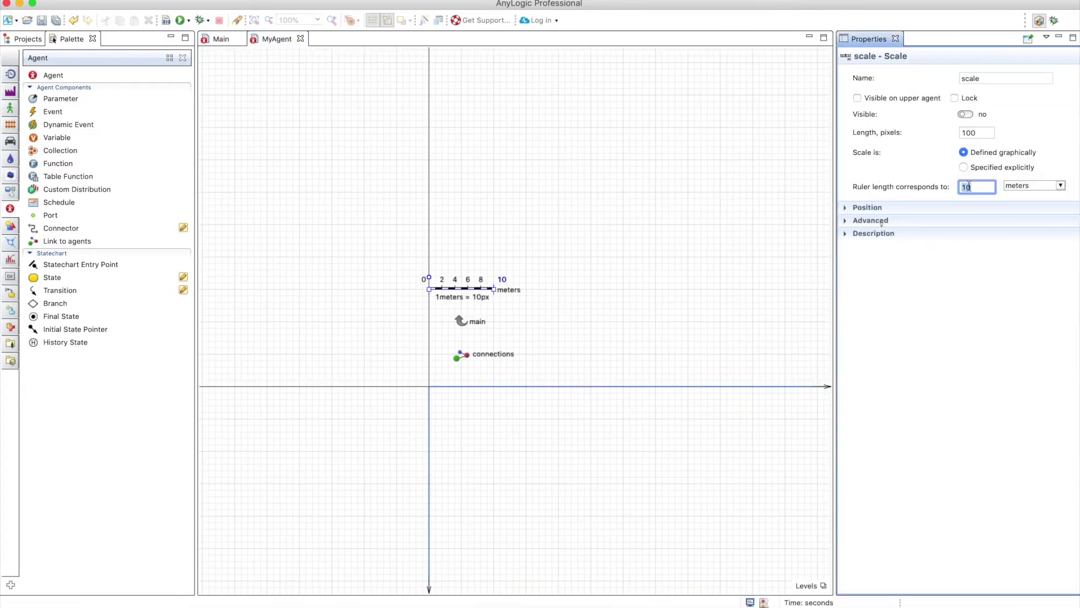
{"action": "left_click", "coordinate": [222, 39]}
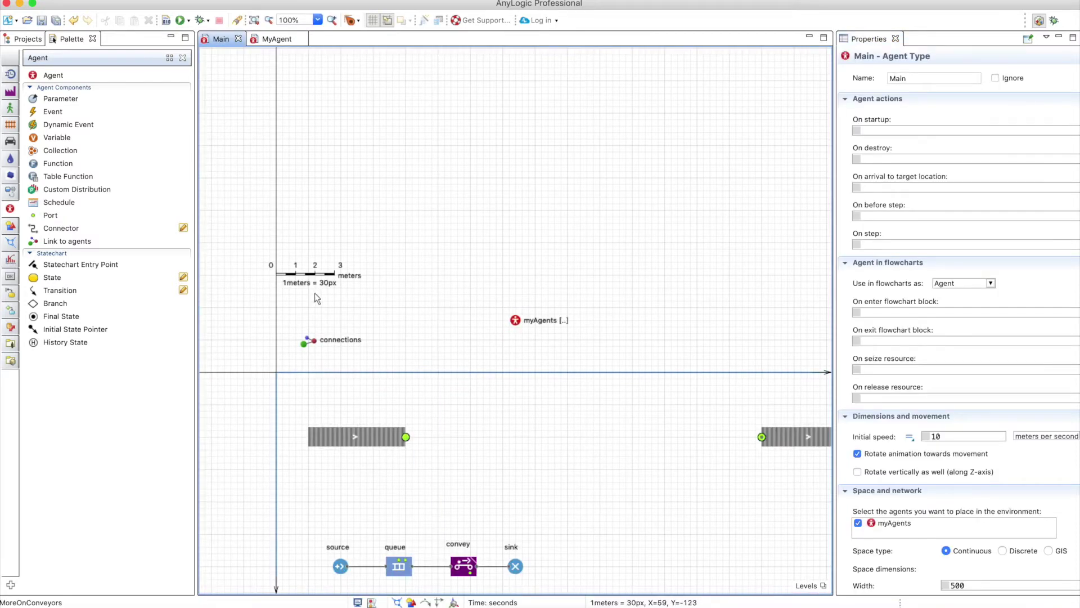
{"action": "left_click", "coordinate": [282, 41]}
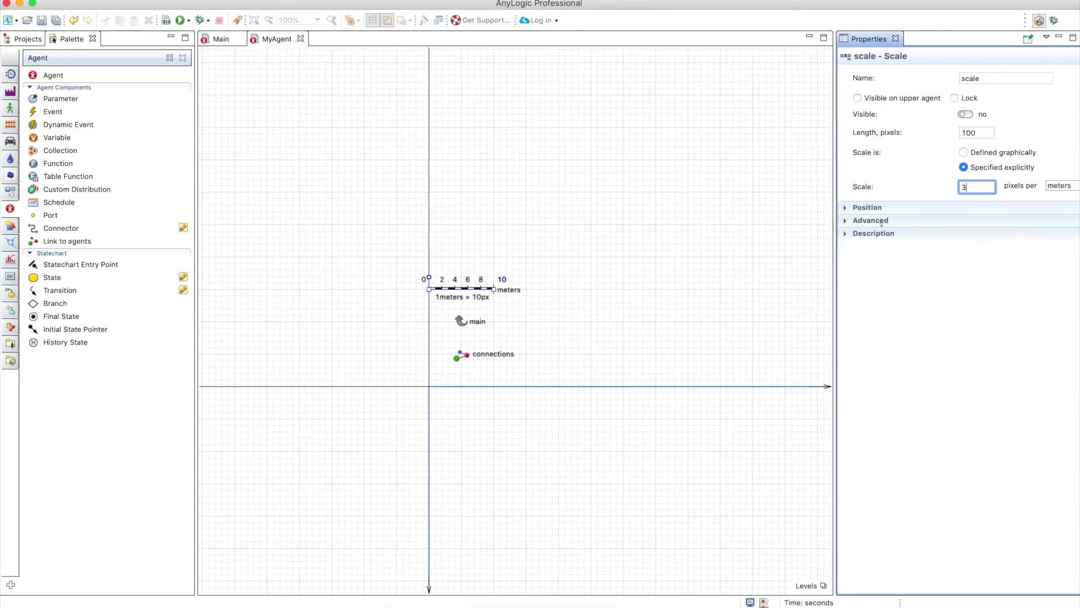
{"action": "left_click", "coordinate": [10, 91]}
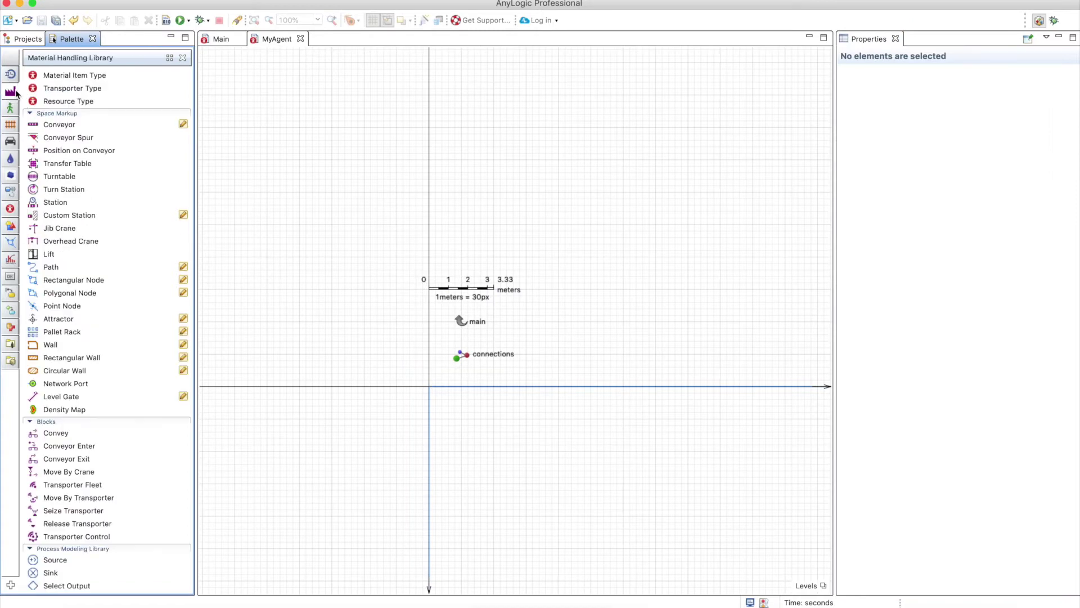
{"action": "left_click_drag", "start_coordinate": [59, 125], "coordinate": [402, 243]}
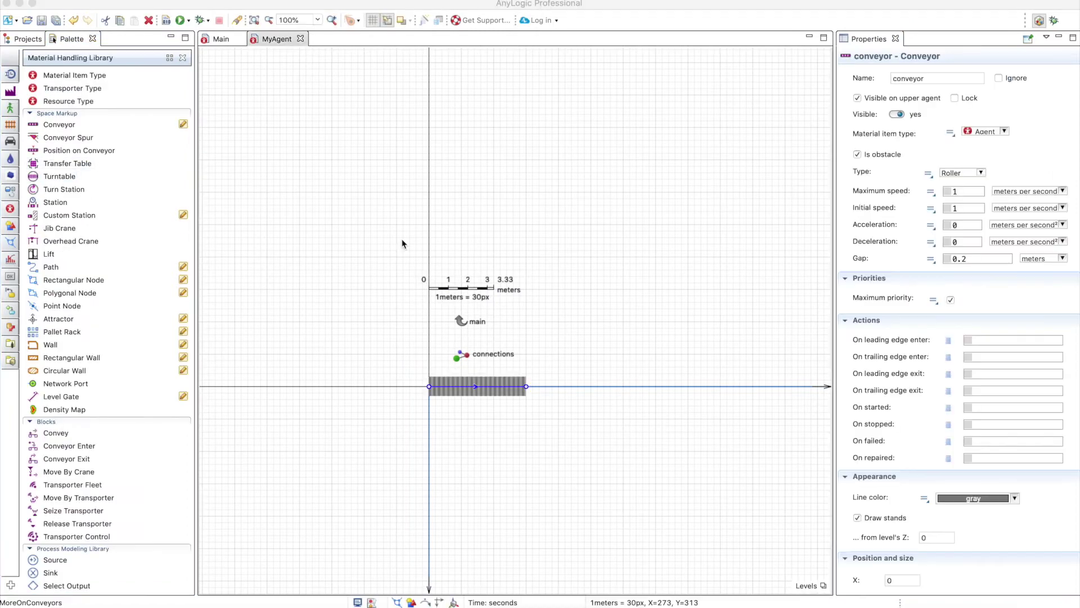
Show the myAgents presentation on Main and place it at X 200, Y 100 after the left conveyor
{"action": "left_click", "coordinate": [224, 41]}
{"action": "left_click", "coordinate": [224, 39]}
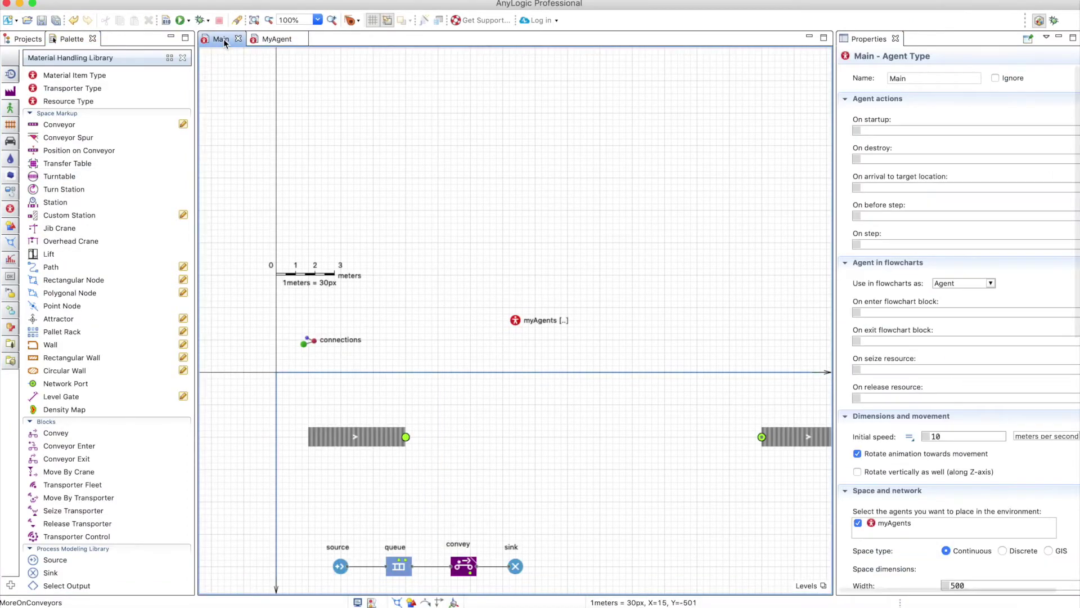
{"action": "scroll", "coordinate": [511, 381], "scroll_direction": "down", "scroll_amount": 3}
{"action": "scroll", "coordinate": [512, 384], "scroll_direction": "right", "scroll_amount": 2}
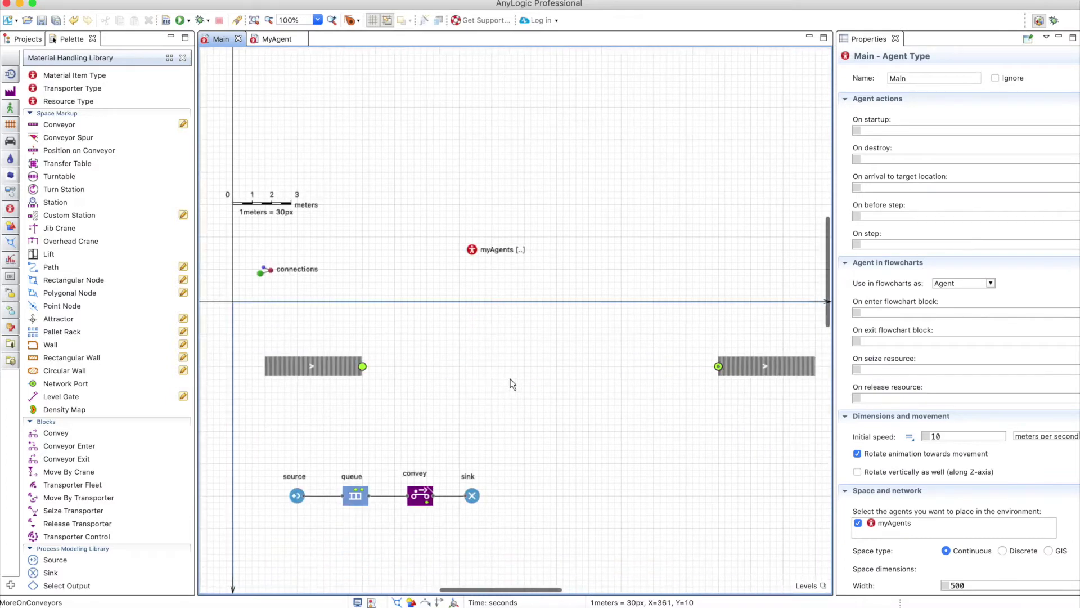
{"action": "left_click", "coordinate": [472, 250]}
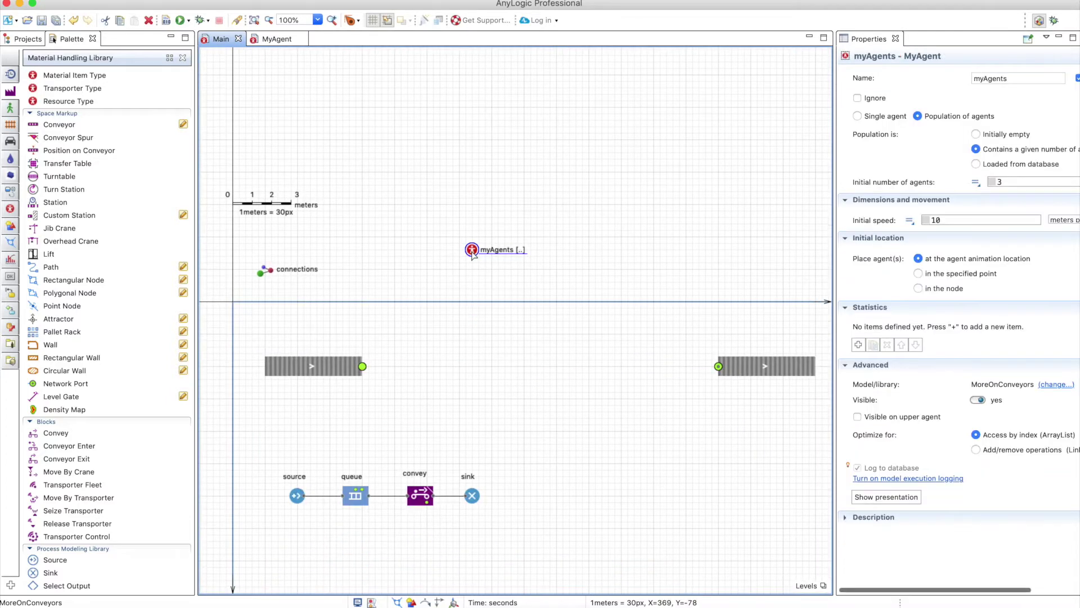
{"action": "left_click", "coordinate": [899, 498]}
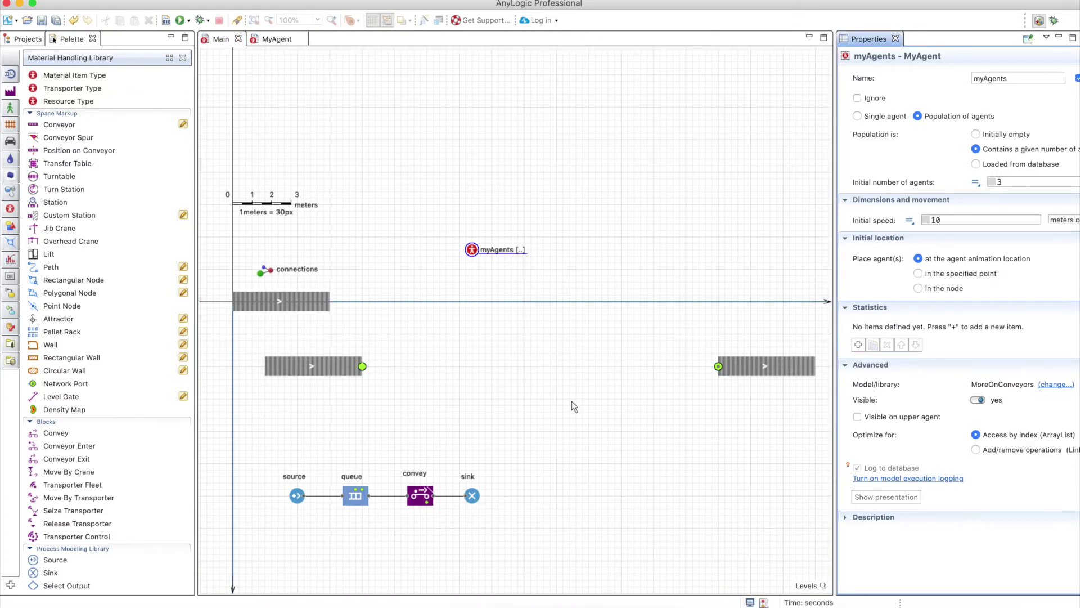
{"action": "left_click_drag", "start_coordinate": [304, 304], "coordinate": [433, 369]}
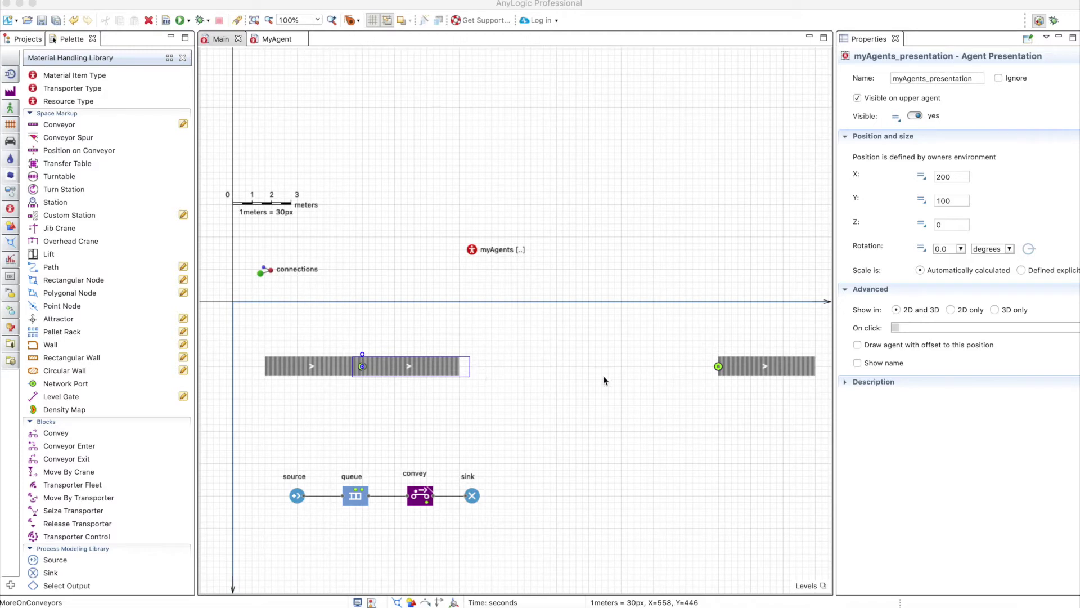
Move the right conveyor and its network port further left
{"action": "scroll", "coordinate": [752, 396], "scroll_direction": "right", "scroll_amount": 2}
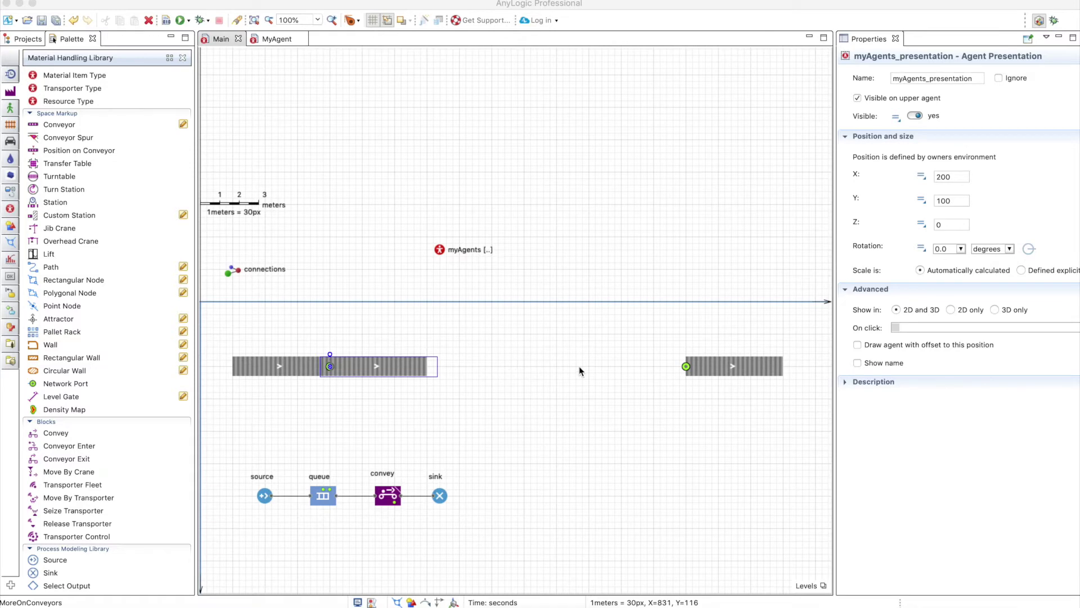
{"action": "left_click_drag", "start_coordinate": [724, 370], "coordinate": [622, 370]}
{"action": "left_click", "coordinate": [686, 371]}
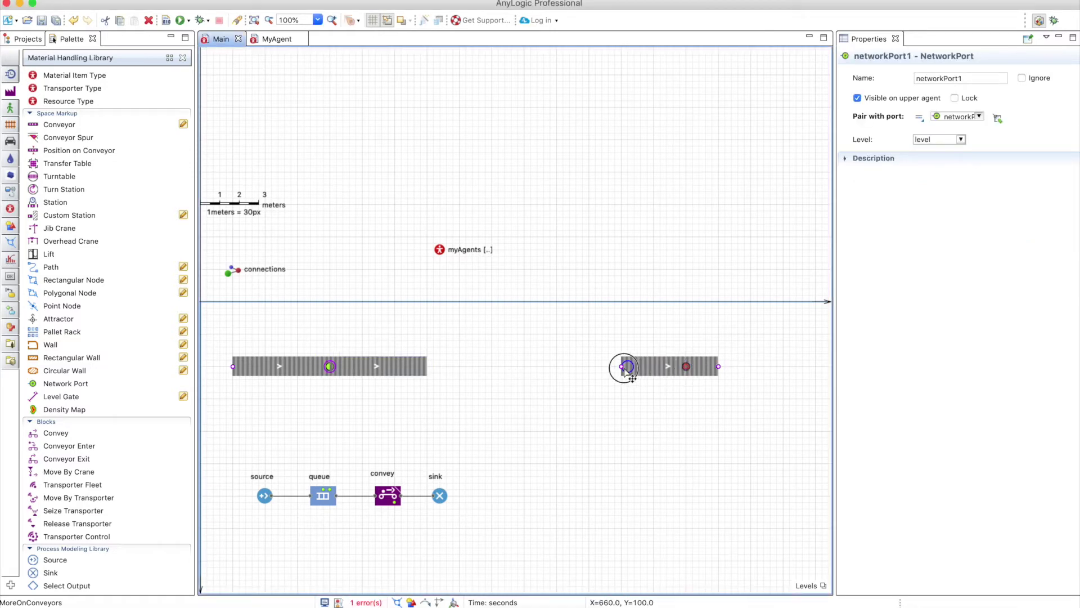
Set myAgents' initial location to a specified point with Y 100
{"action": "left_click", "coordinate": [440, 249]}
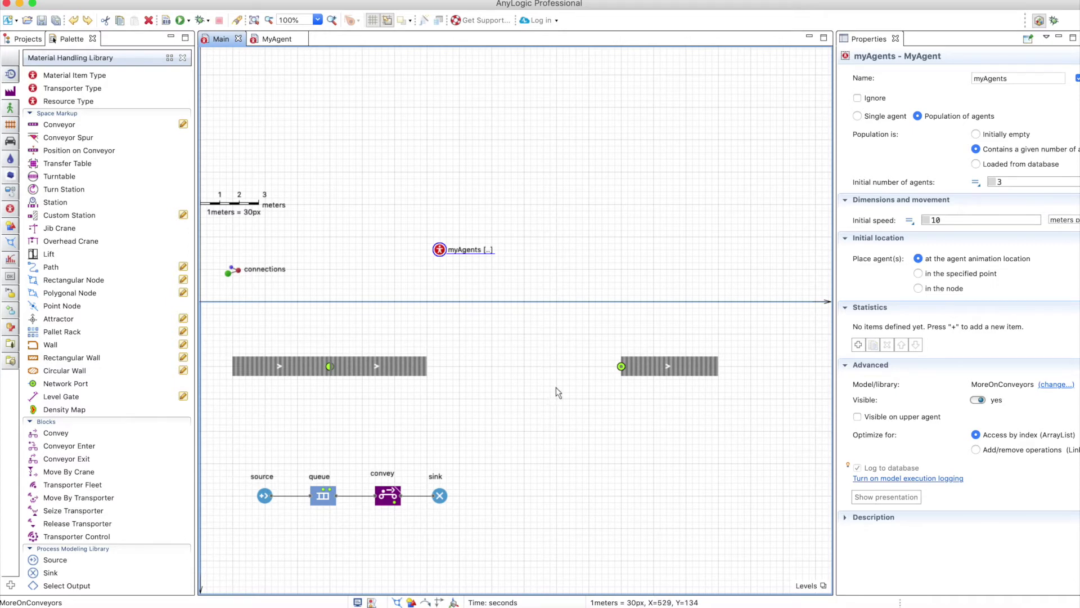
{"action": "left_click", "coordinate": [918, 273]}
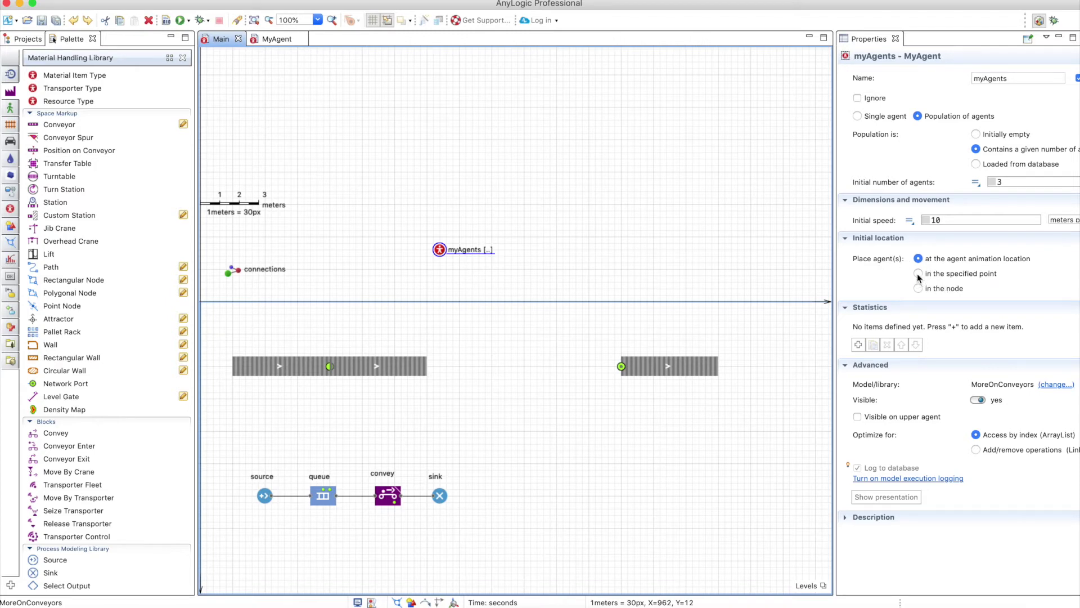
{"action": "left_click", "coordinate": [315, 366]}
{"action": "left_click", "coordinate": [901, 516]}
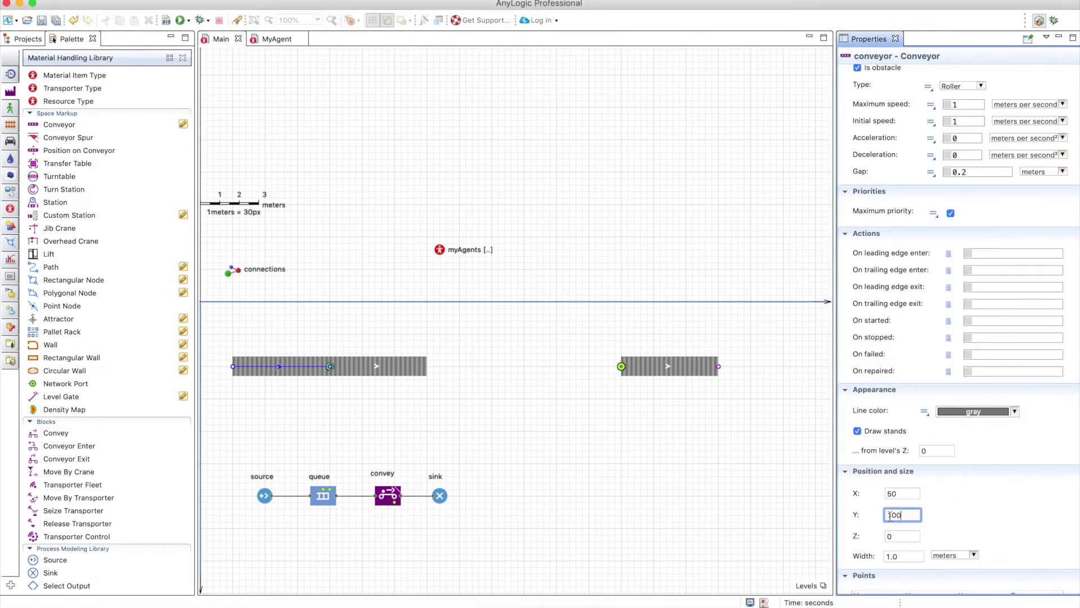
{"action": "left_click", "coordinate": [440, 249]}
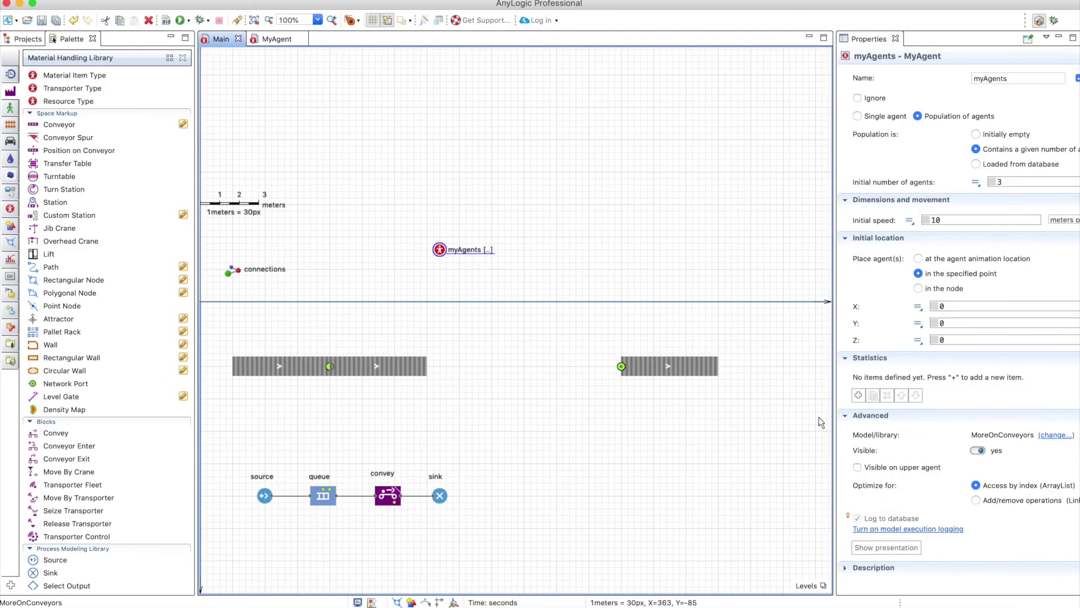
{"action": "double_click", "coordinate": [934, 323]}
{"action": "type", "text": "100"}
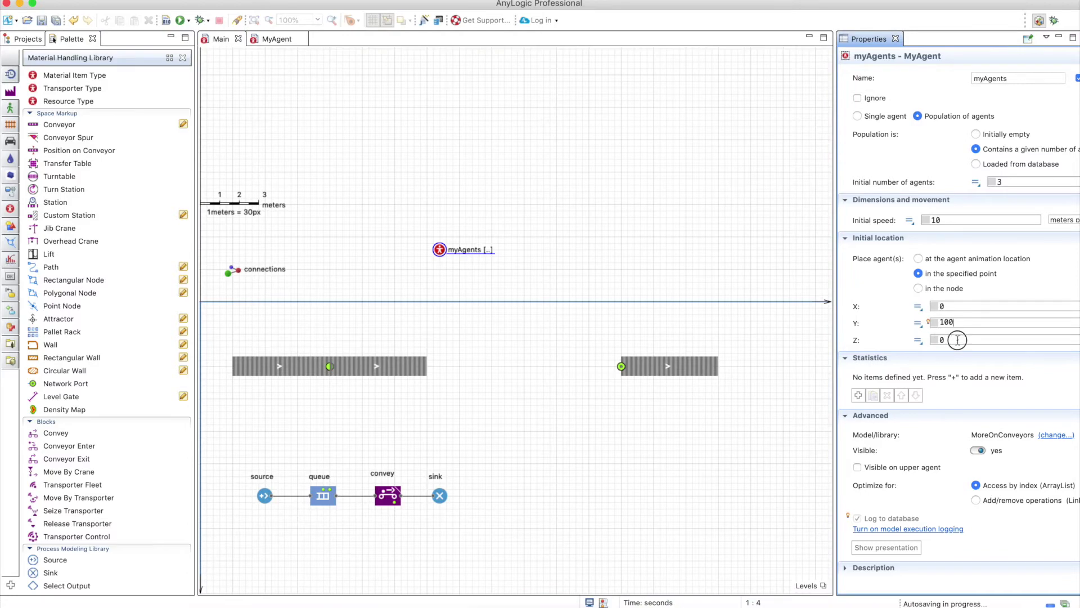
{"action": "left_click", "coordinate": [958, 340]}
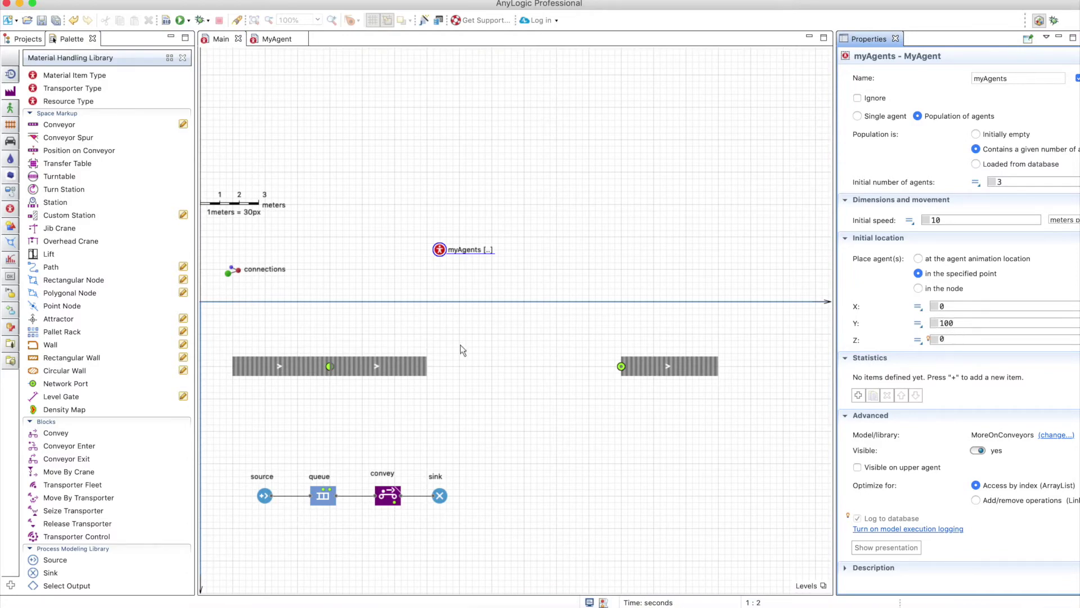
Set myAgents' X location to 200+index*150 and launch the simulation
{"action": "left_click", "coordinate": [384, 378]}
{"action": "scroll", "coordinate": [892, 495], "scroll_direction": "down", "scroll_amount": 10}
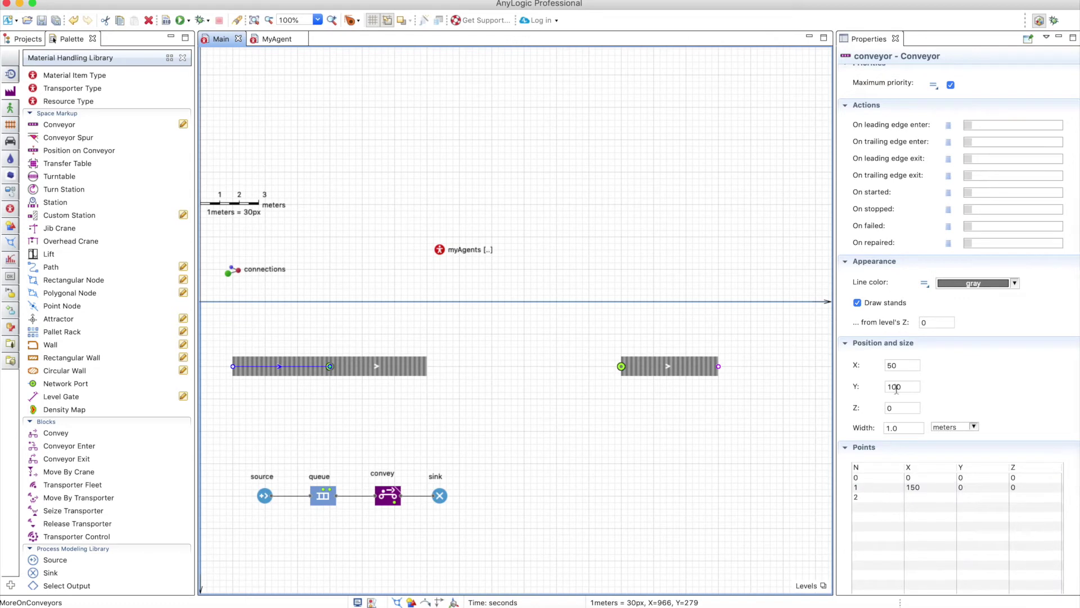
{"action": "left_click", "coordinate": [898, 367]}
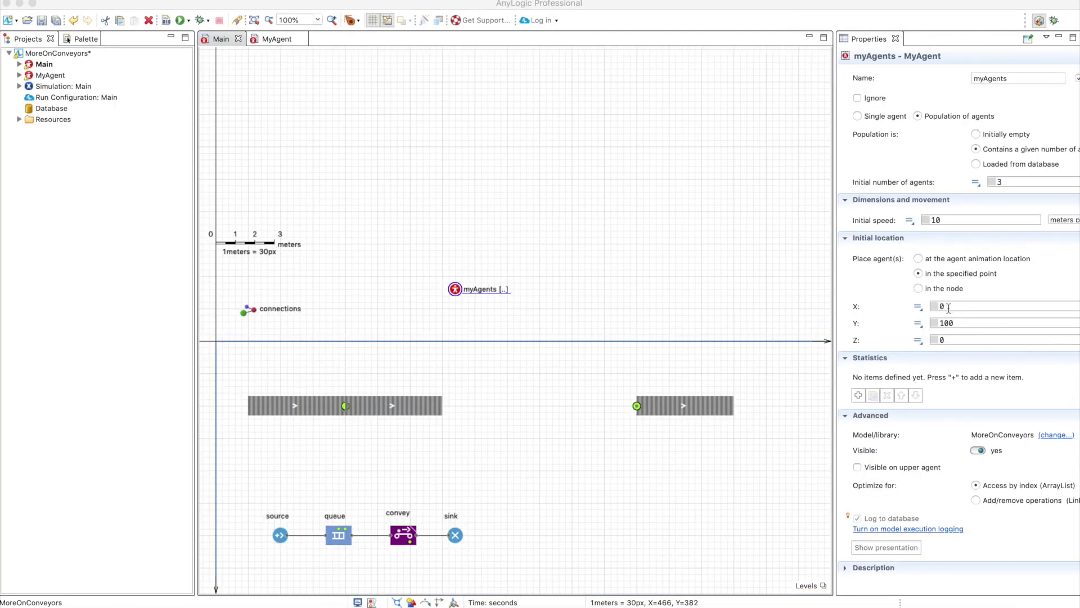
{"action": "left_click", "coordinate": [940, 307]}
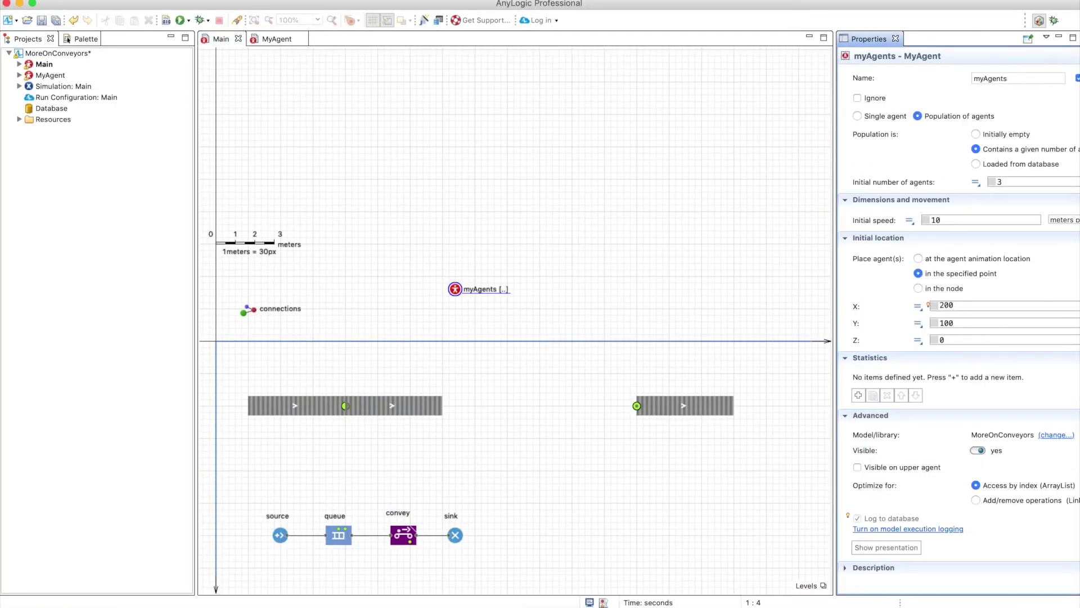
{"action": "type", "text": "index*150"}
{"action": "left_click", "coordinate": [178, 20]}
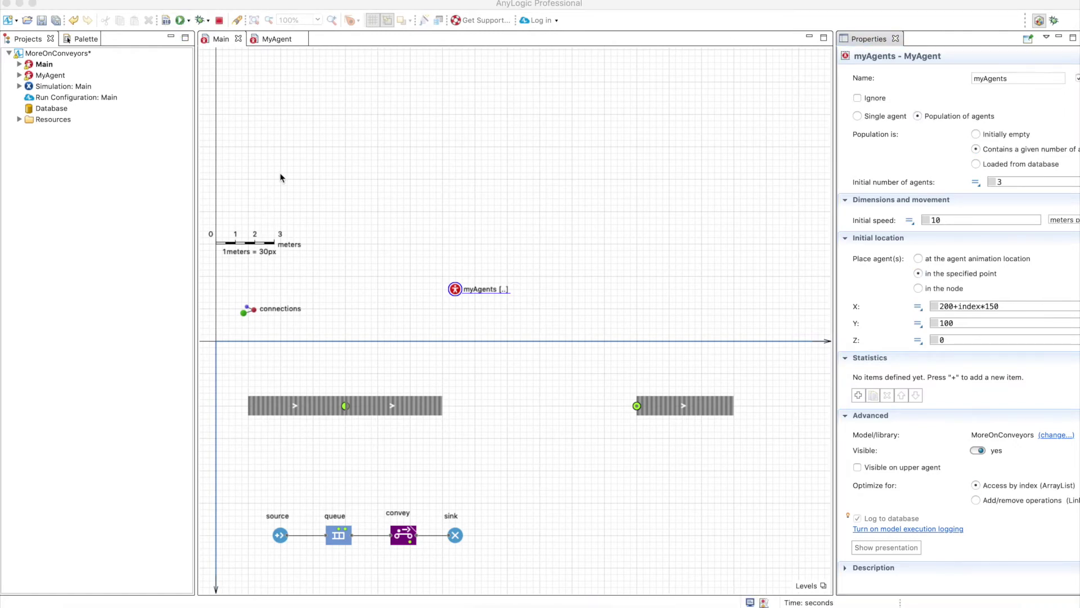
Run the simulation at x5 speed, then close the simulation window
{"action": "left_click", "coordinate": [32, 430]}
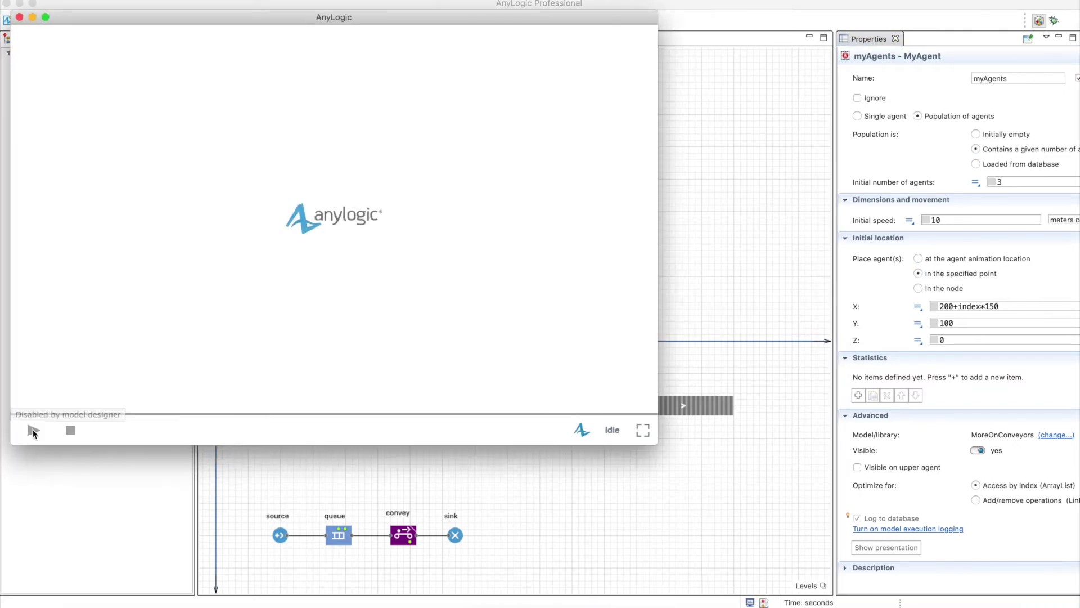
{"action": "left_click", "coordinate": [214, 431]}
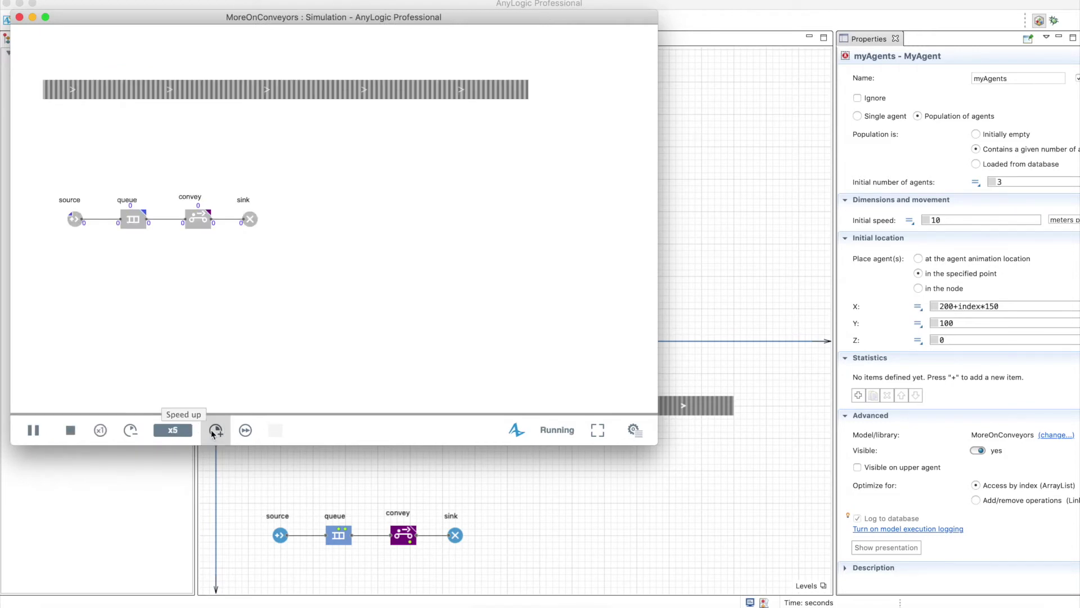
{"action": "left_click", "coordinate": [214, 430]}
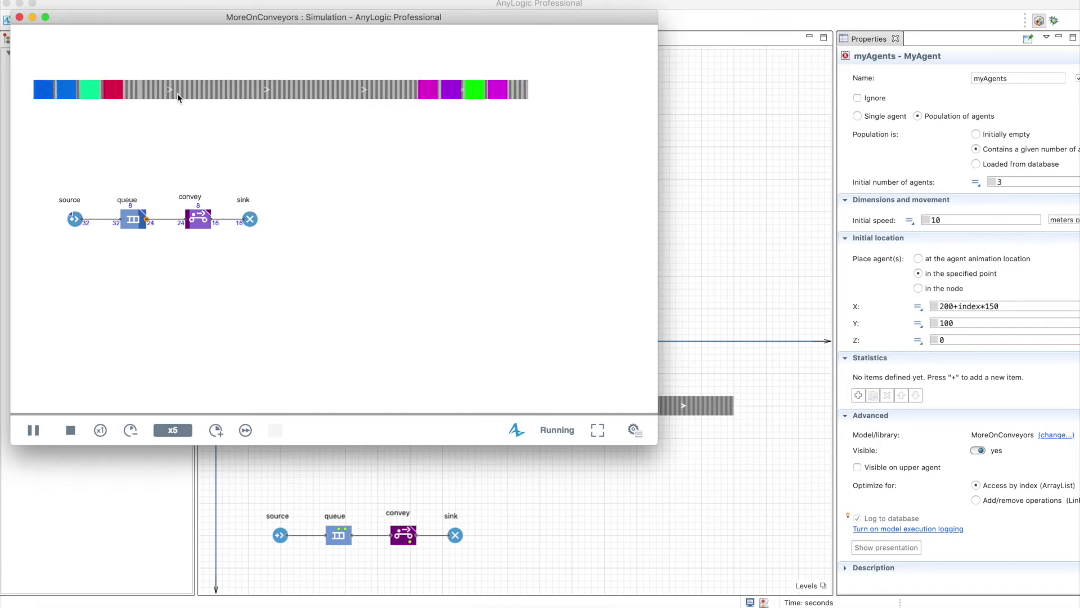
{"action": "left_click", "coordinate": [20, 17]}
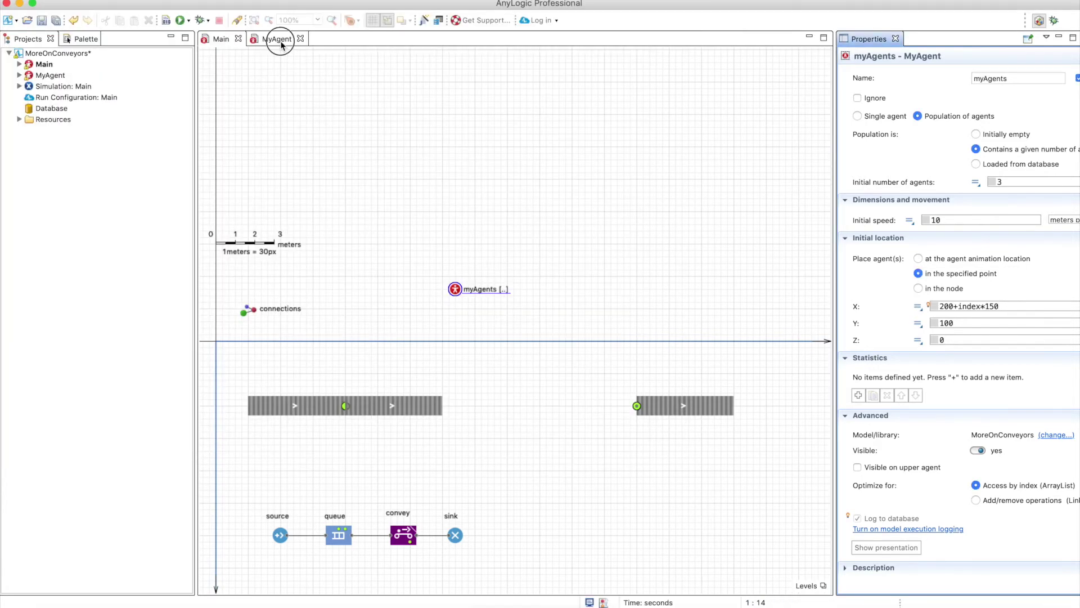
Add network ports named input and output at the MyAgent conveyor's start and end
{"action": "left_click", "coordinate": [281, 44]}
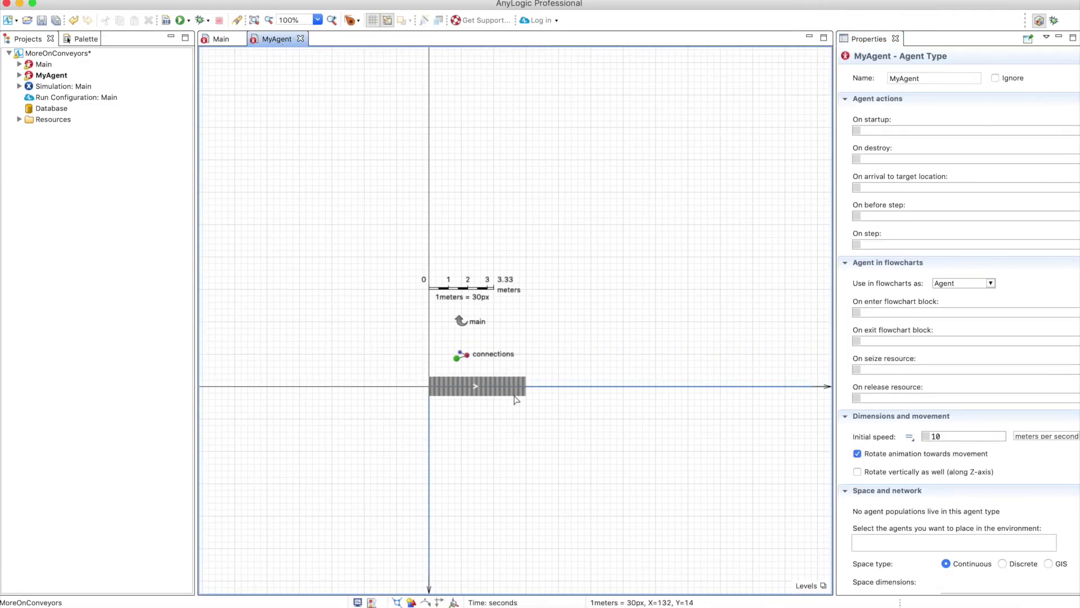
{"action": "left_click", "coordinate": [85, 39]}
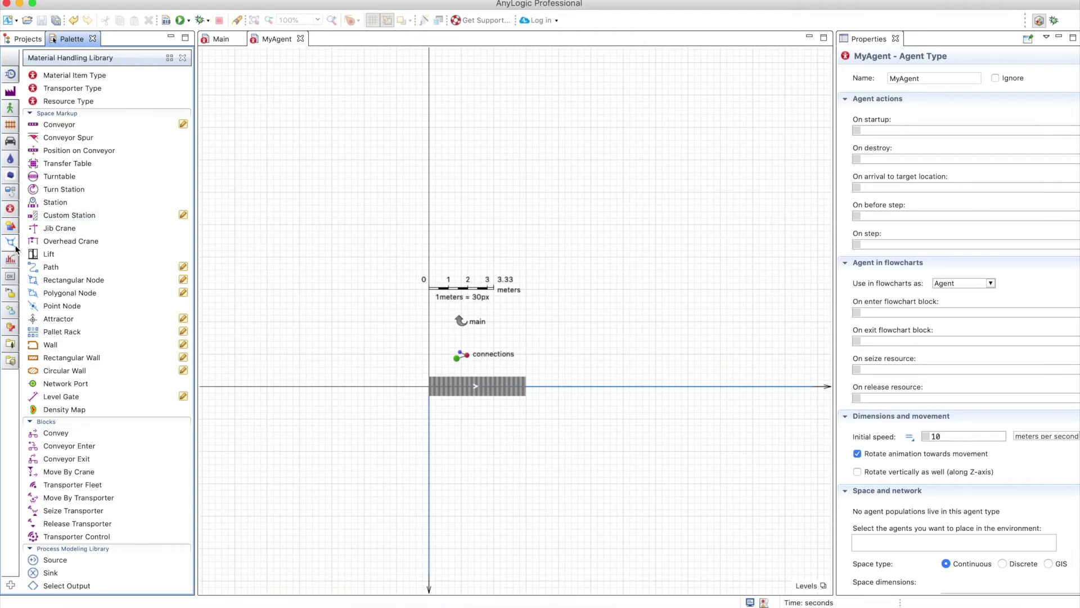
{"action": "left_click_drag", "start_coordinate": [56, 384], "coordinate": [428, 386]}
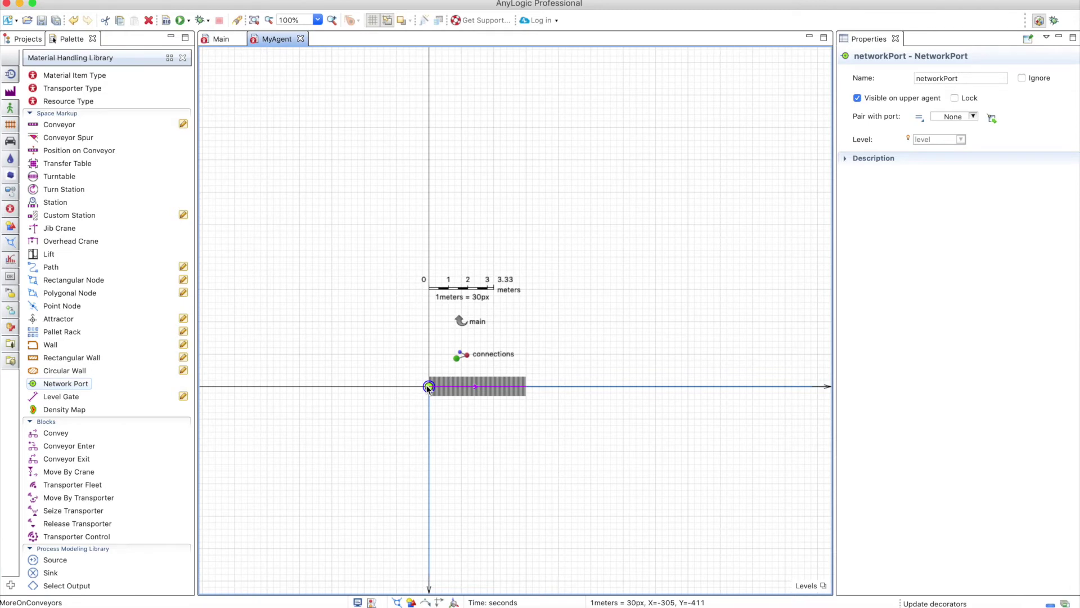
{"action": "double_click", "coordinate": [931, 78]}
{"action": "type", "text": "in"}
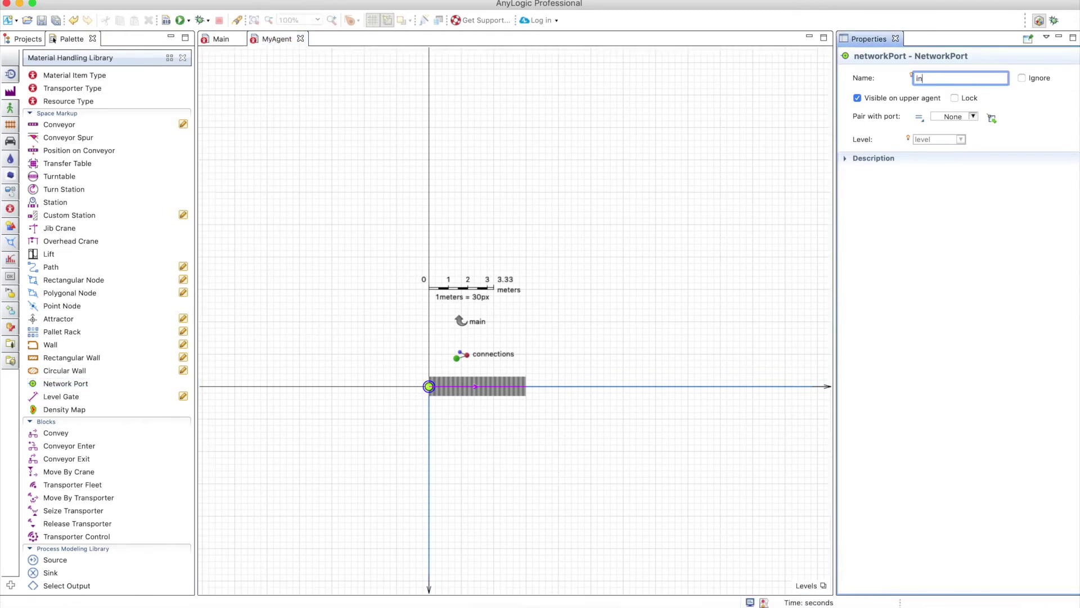
{"action": "type", "text": "put"}
{"action": "left_click_drag", "start_coordinate": [56, 383], "coordinate": [527, 386]}
{"action": "double_click", "coordinate": [953, 78]}
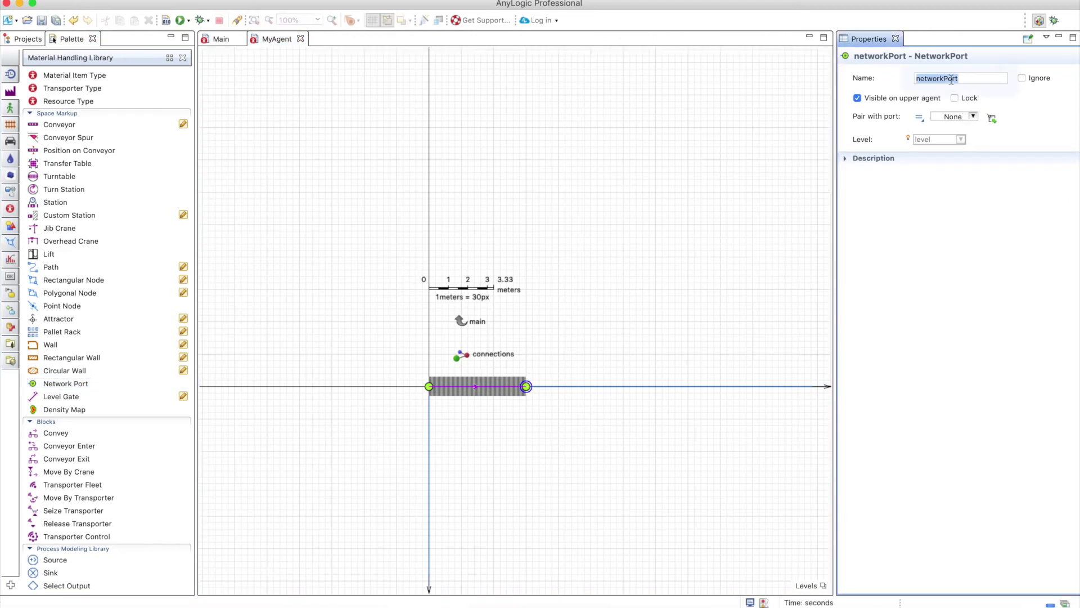
{"action": "type", "text": "output"}
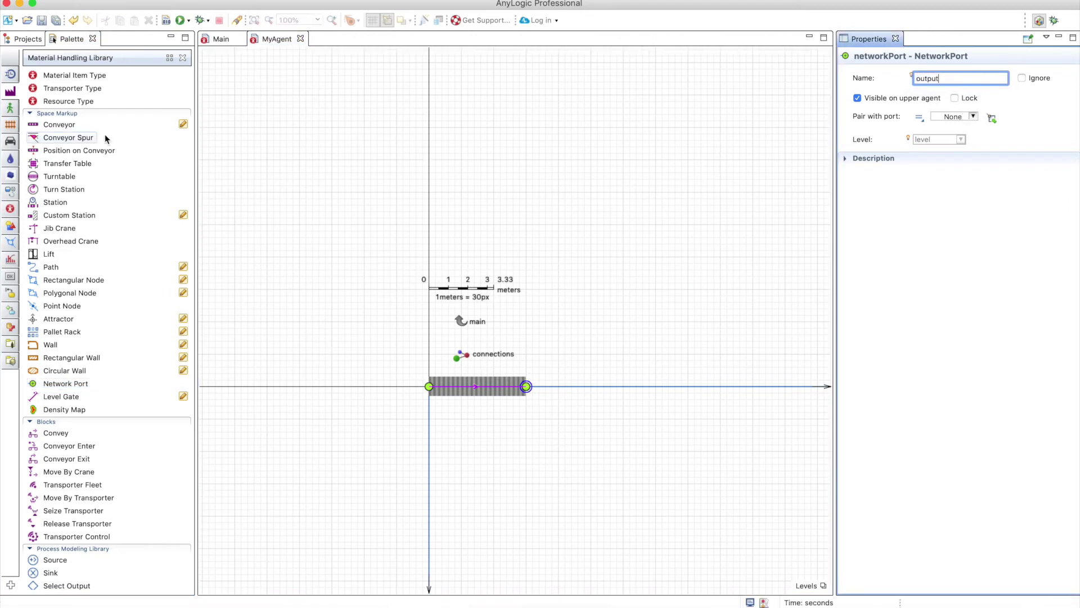
{"action": "left_click", "coordinate": [10, 208]}
Add a function named getNode that returns a value of type NetworkPort
{"action": "left_click_drag", "start_coordinate": [58, 163], "coordinate": [456, 421]}
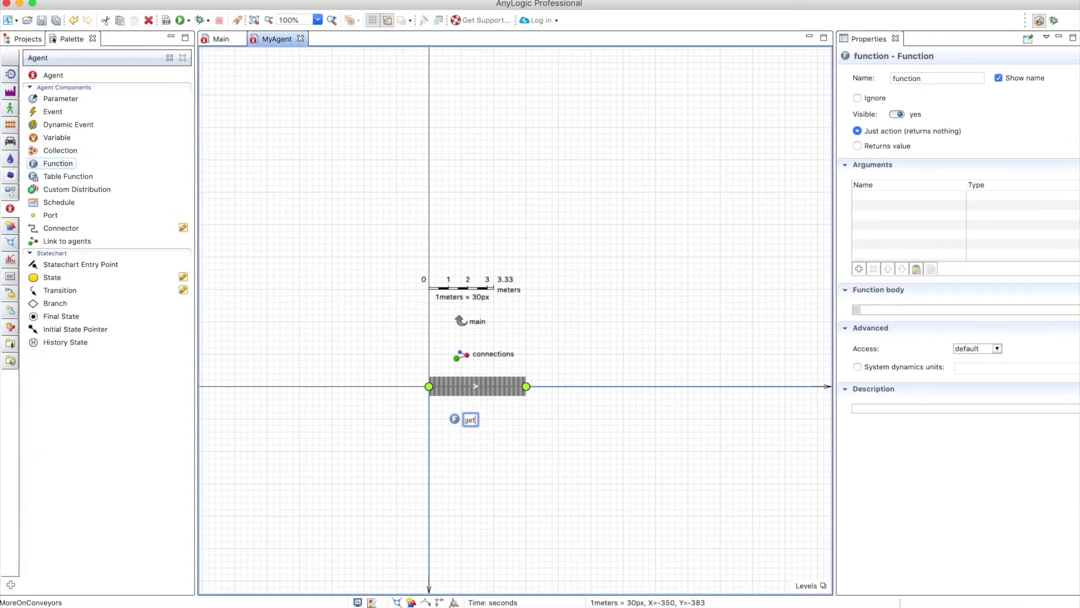
{"action": "key", "text": "BackSpace"}
{"action": "type", "text": "getNode"}
{"action": "key", "text": "Return"}
{"action": "left_click", "coordinate": [871, 145]}
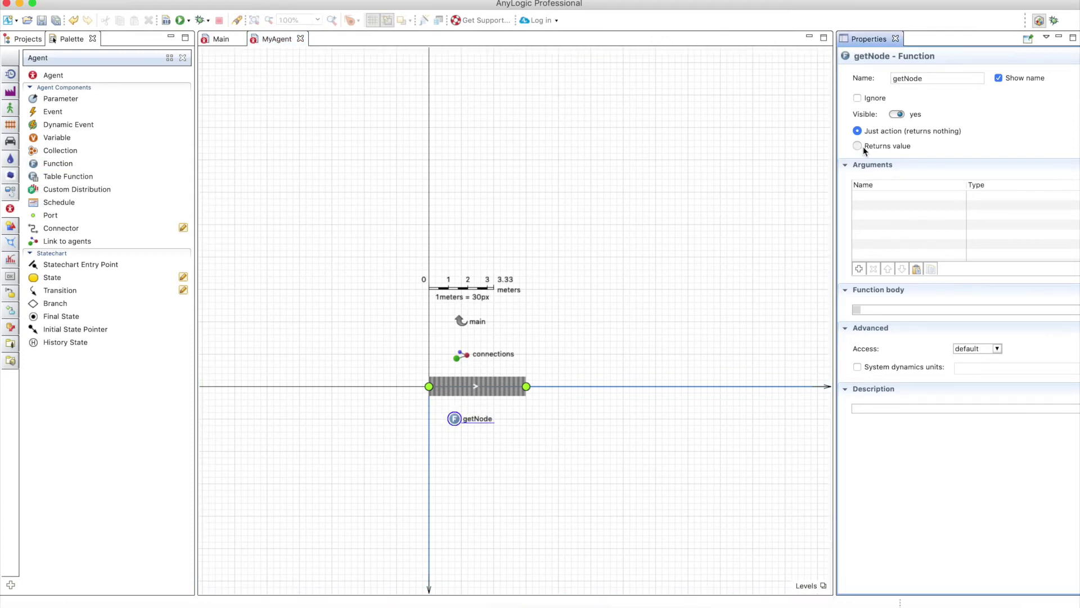
{"action": "left_click", "coordinate": [902, 163]}
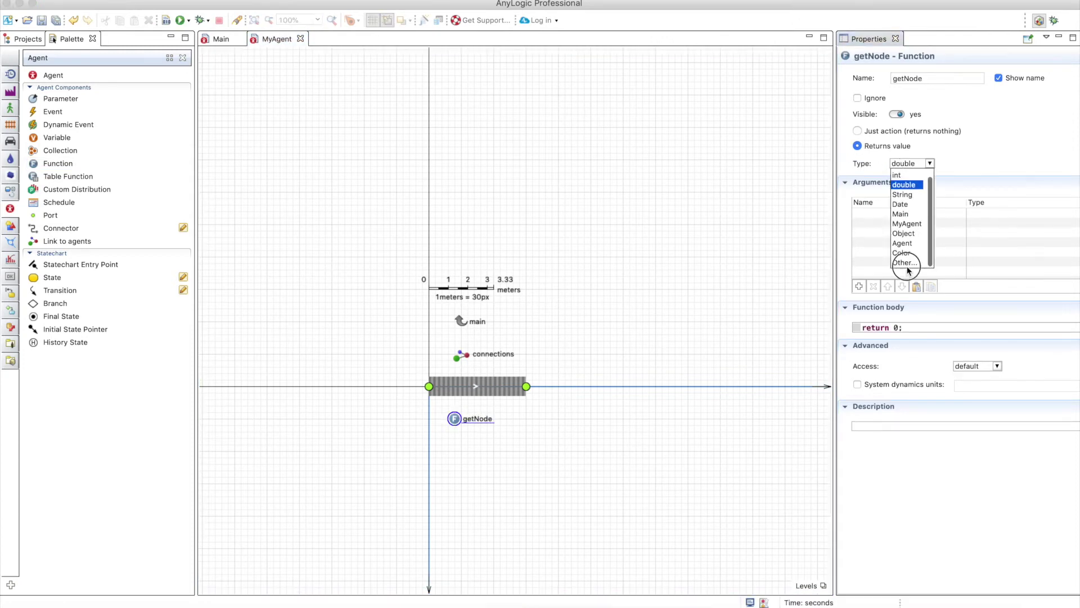
{"action": "left_click", "coordinate": [904, 272]}
{"action": "double_click", "coordinate": [964, 164]}
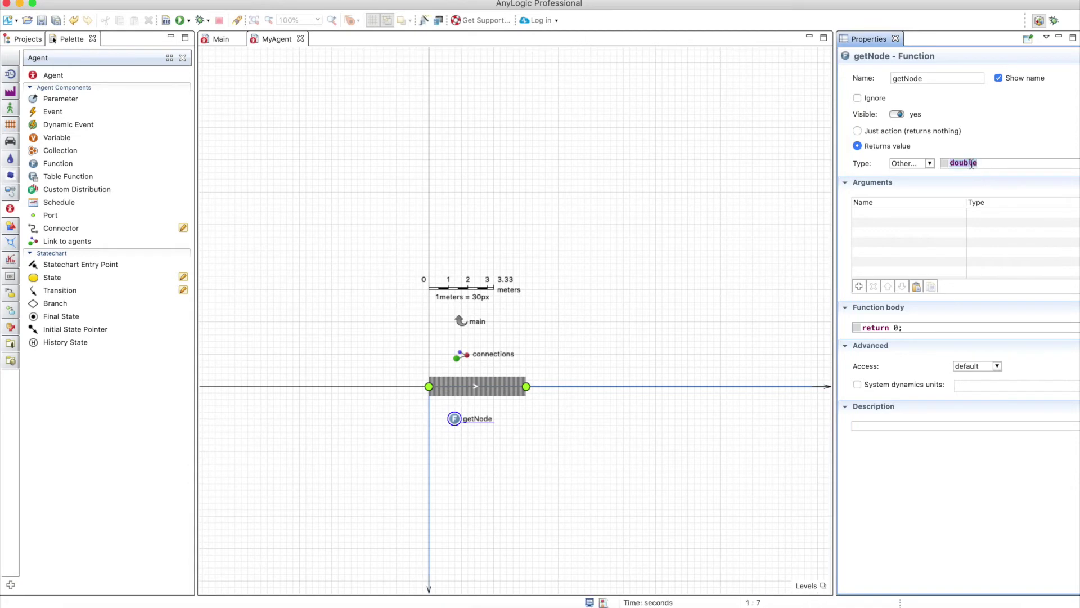
{"action": "type", "text": "NetworkPort"}
Write getNode's body: return main.networkPort for index 0, else the previous agent's output
{"action": "triple_click", "coordinate": [891, 327]}
{"action": "type", "text": "if(getIndex"}
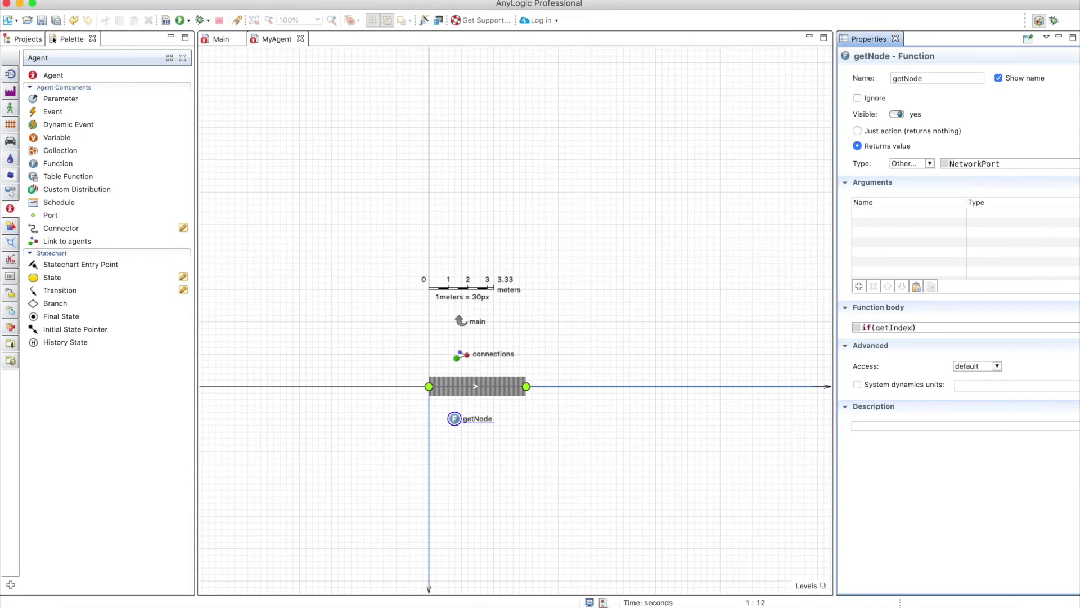
{"action": "type", "text": "()==0)"}
{"action": "key", "text": "Return"}
{"action": "type", "text": "retur"}
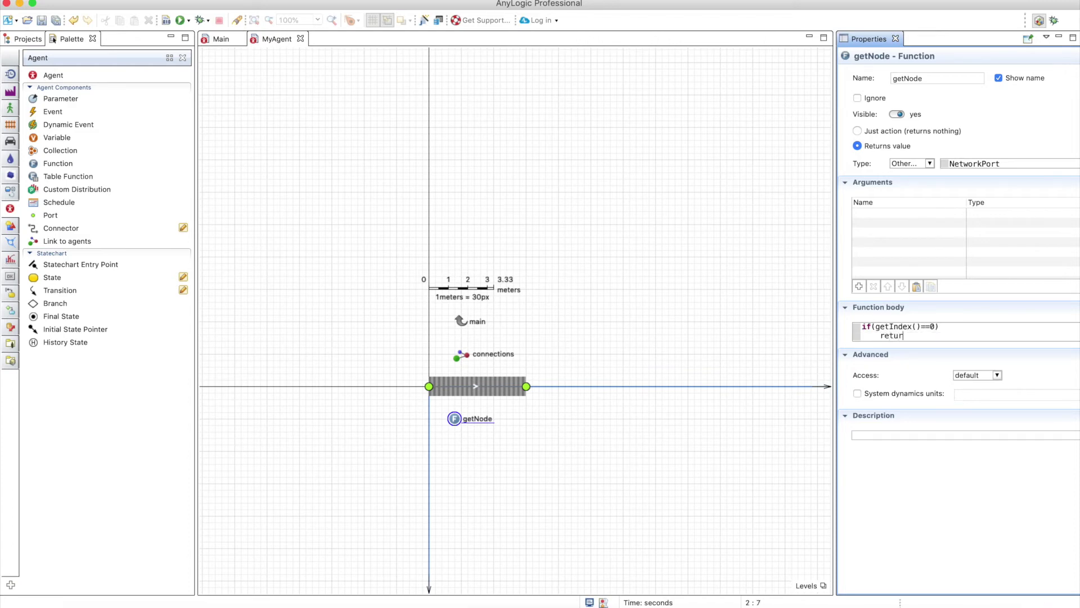
{"action": "type", "text": "n main.networkPort;"}
{"action": "key", "text": "Return"}
{"action": "type", "text": "els"}
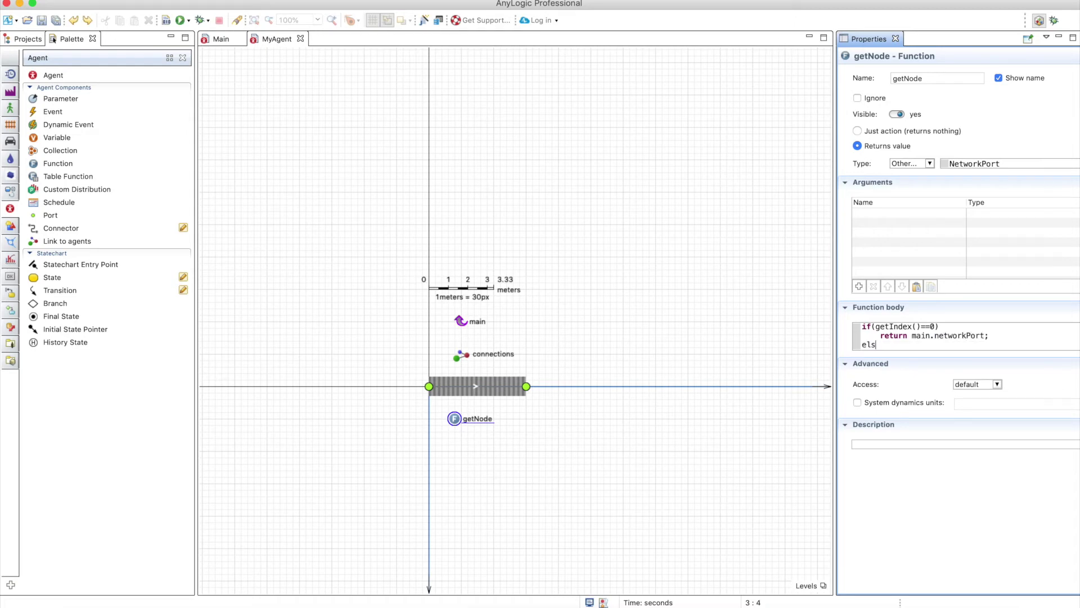
{"action": "type", "text": "e"}
{"action": "key", "text": "Return"}
{"action": "type", "text": "retur"}
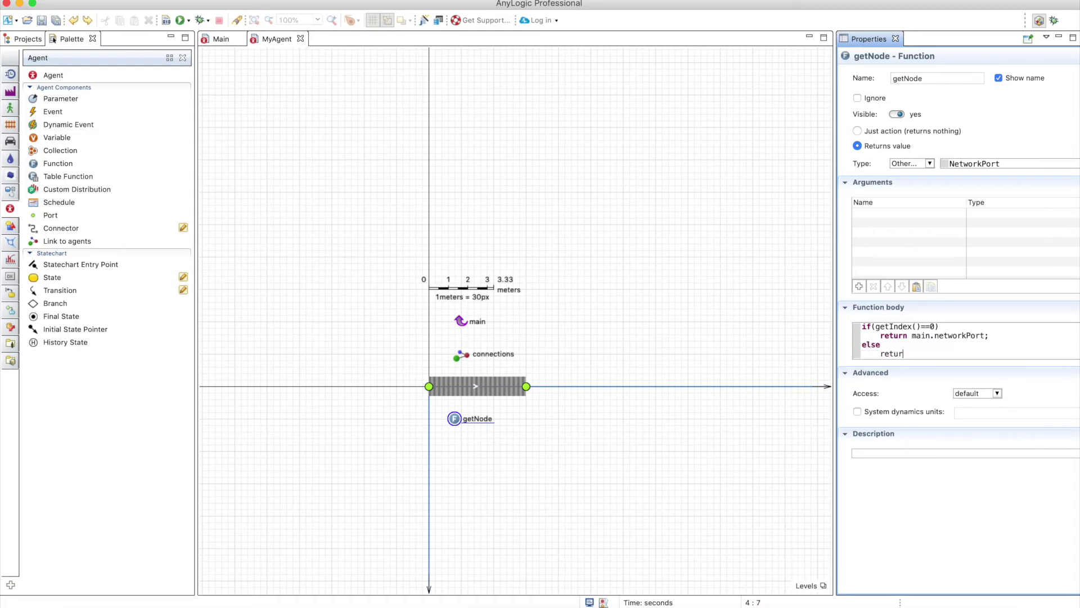
{"action": "type", "text": "n main.myAgents(getI"}
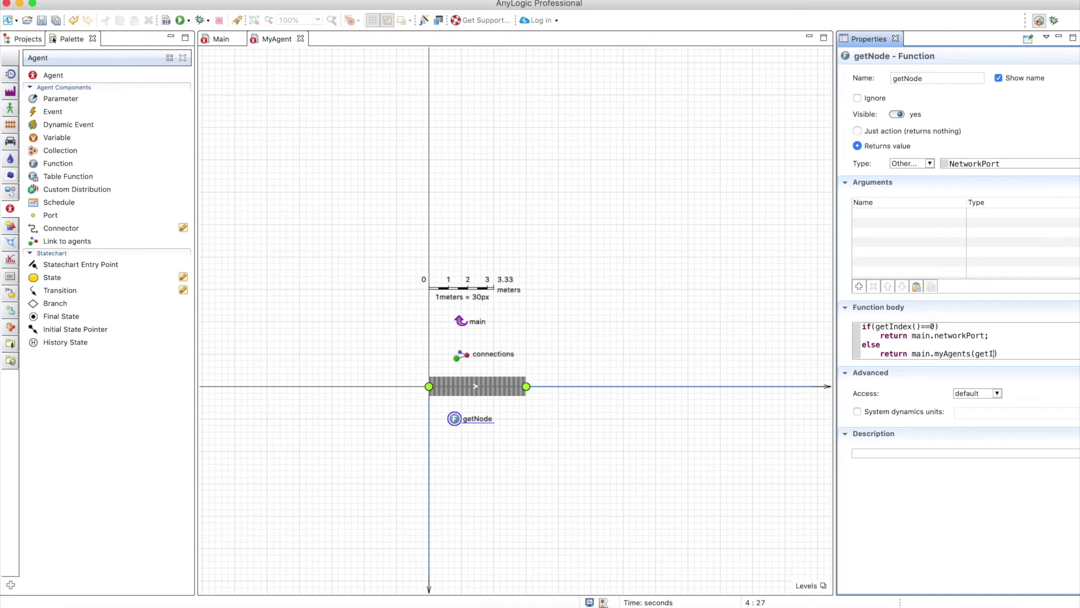
{"action": "type", "text": "ndex()-1).out"}
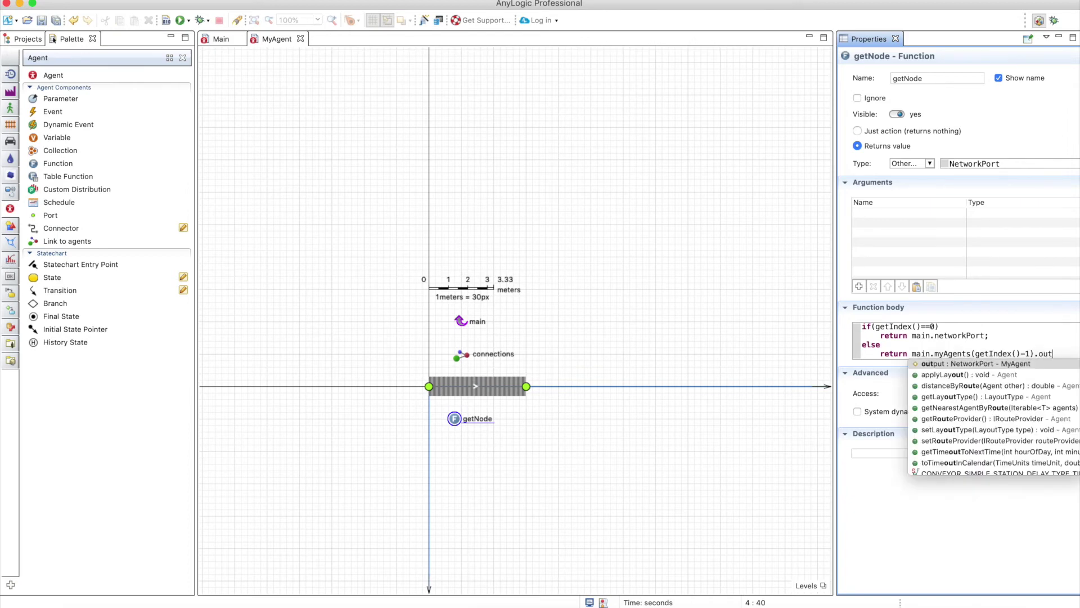
{"action": "type", "text": "put;"}
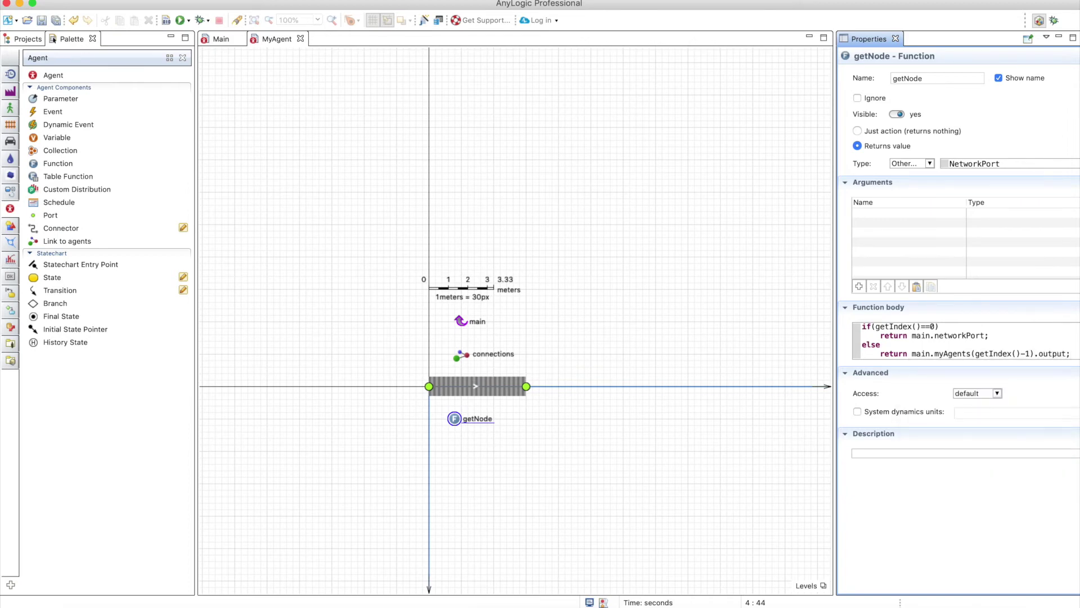
{"action": "left_click", "coordinate": [222, 41]}
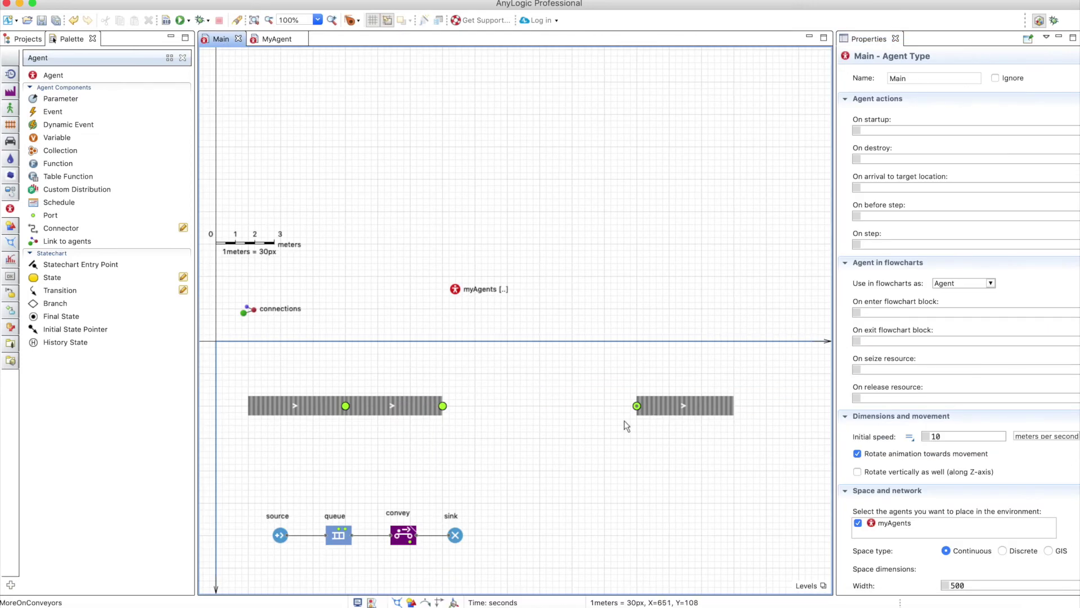
Make networkPort1's Pair with port a dynamic value set to myAgents(2).output
{"action": "left_click", "coordinate": [636, 406]}
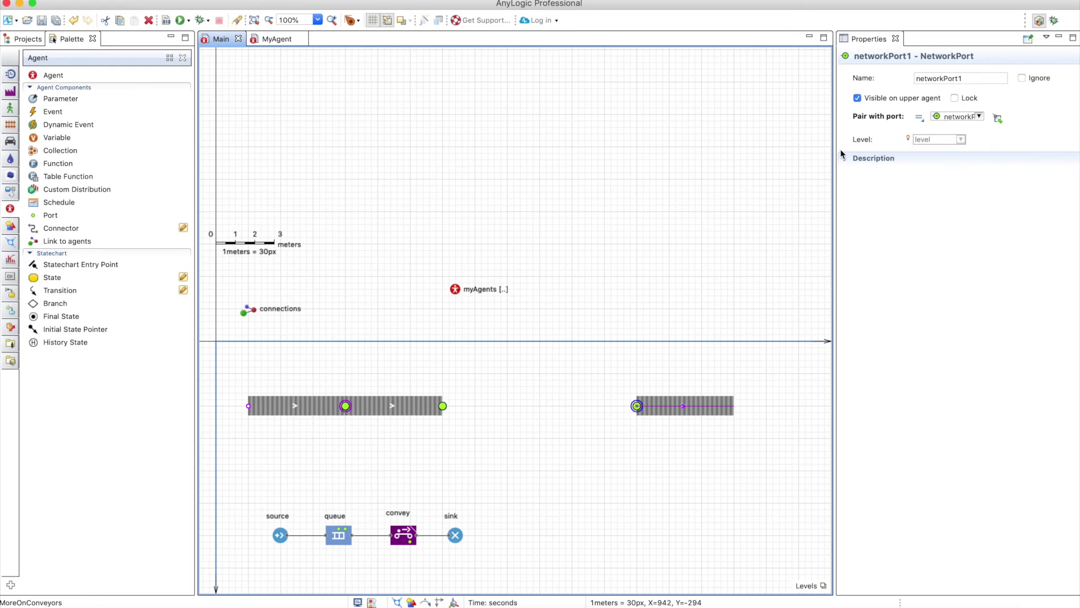
{"action": "left_click", "coordinate": [919, 117]}
{"action": "left_click", "coordinate": [973, 118]}
{"action": "double_click", "coordinate": [973, 117]}
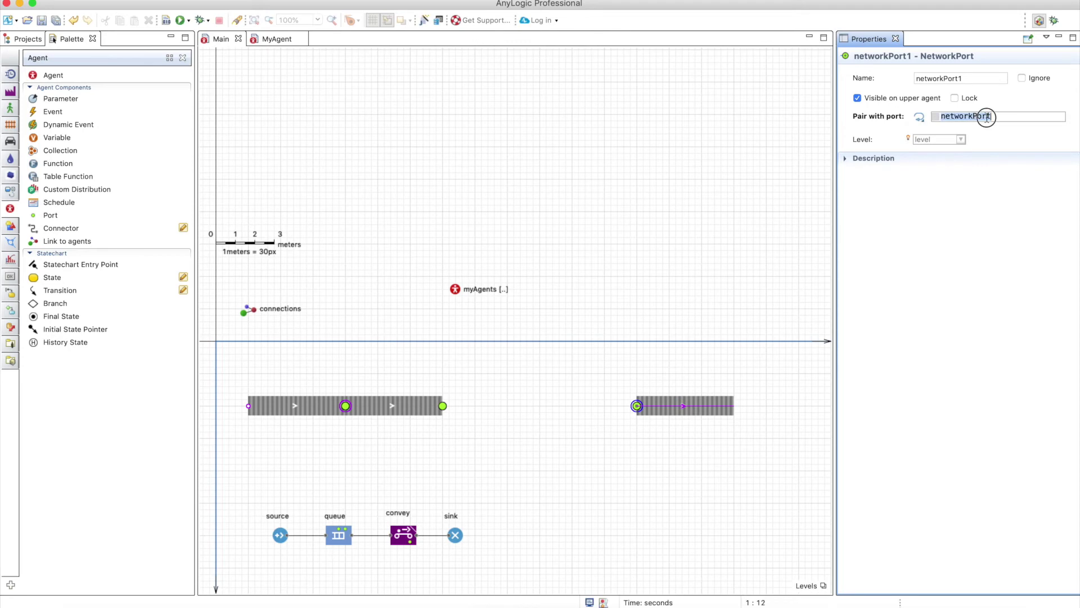
{"action": "type", "text": "myAgents(2).output"}
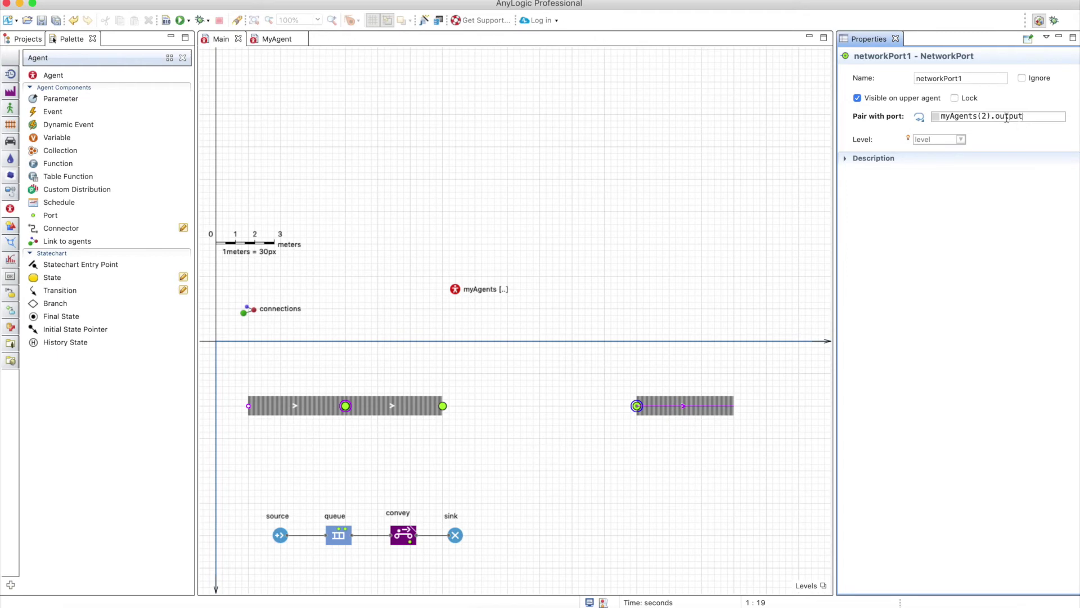
Replace the hard-coded index 2 with myAgents.size()-1 in the pairing expression
{"action": "left_click", "coordinate": [1006, 118]}
{"action": "left_click", "coordinate": [982, 116]}
{"action": "key", "text": "Delete"}
{"action": "type", "text": "myAgents.size"}
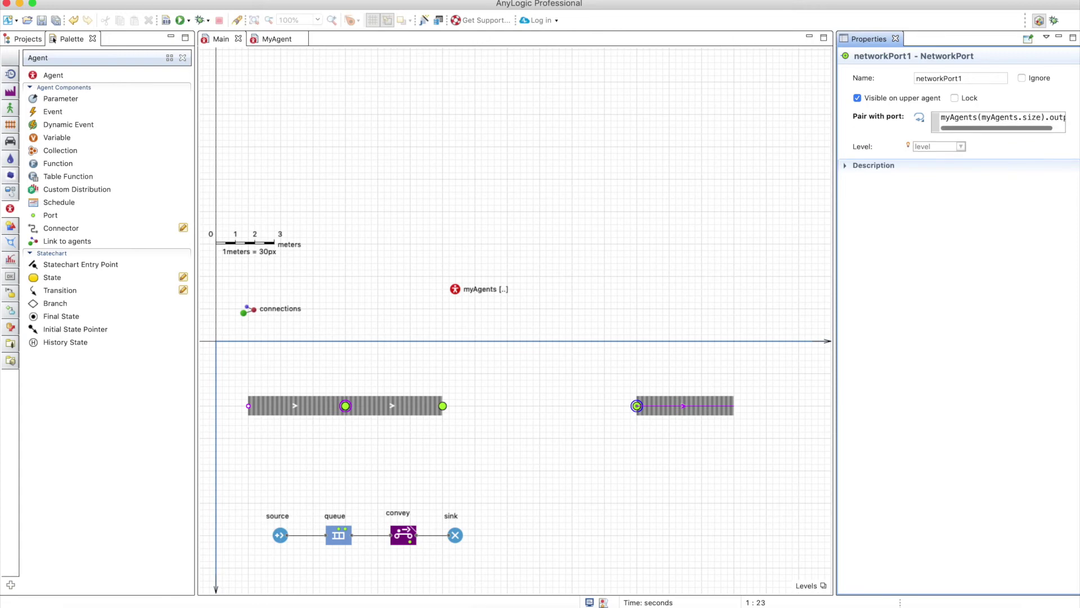
{"action": "type", "text": "()-1"}
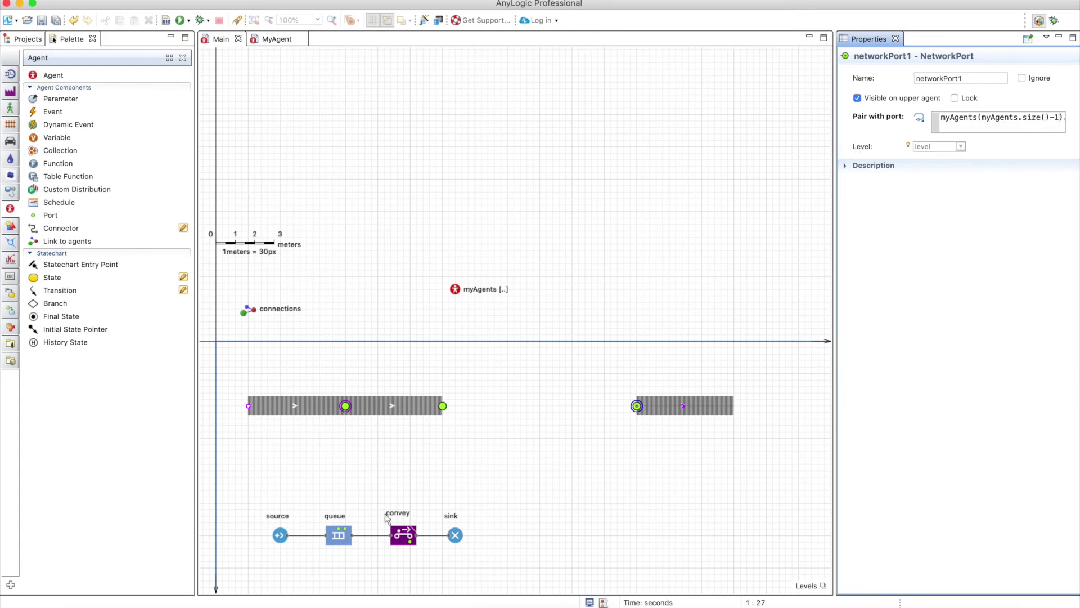
{"action": "left_click", "coordinate": [401, 536]}
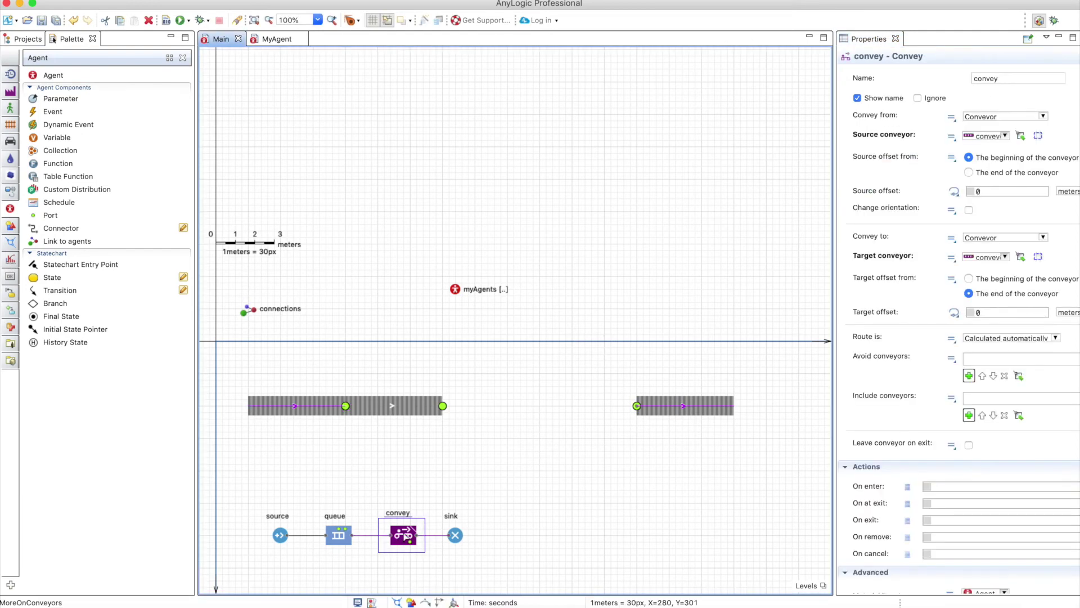
Copy the getNode function name from the MyAgent diagram
{"action": "double_click", "coordinate": [455, 288]}
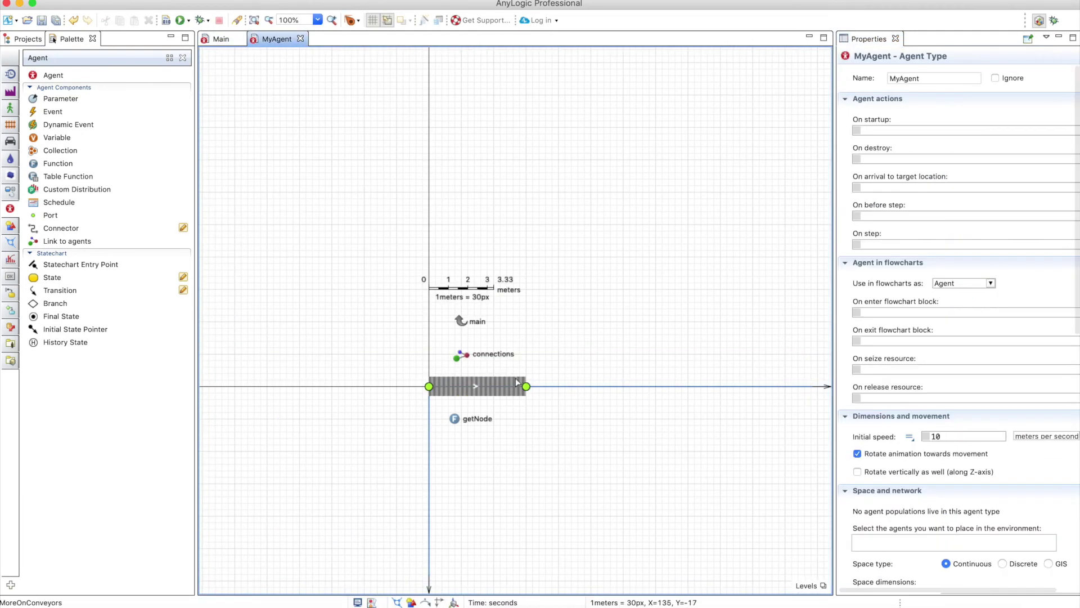
{"action": "left_click", "coordinate": [454, 419]}
{"action": "double_click", "coordinate": [946, 78]}
{"action": "key", "text": "super+c"}
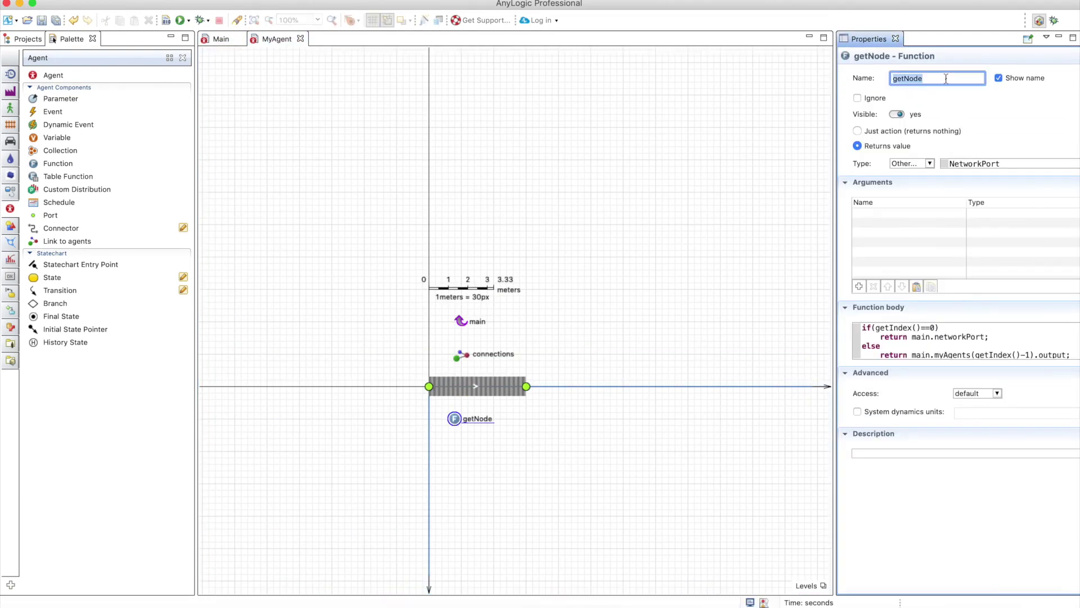
Pair the conveyor's input port with getNode() and speed up the running simulation
{"action": "left_click", "coordinate": [429, 387]}
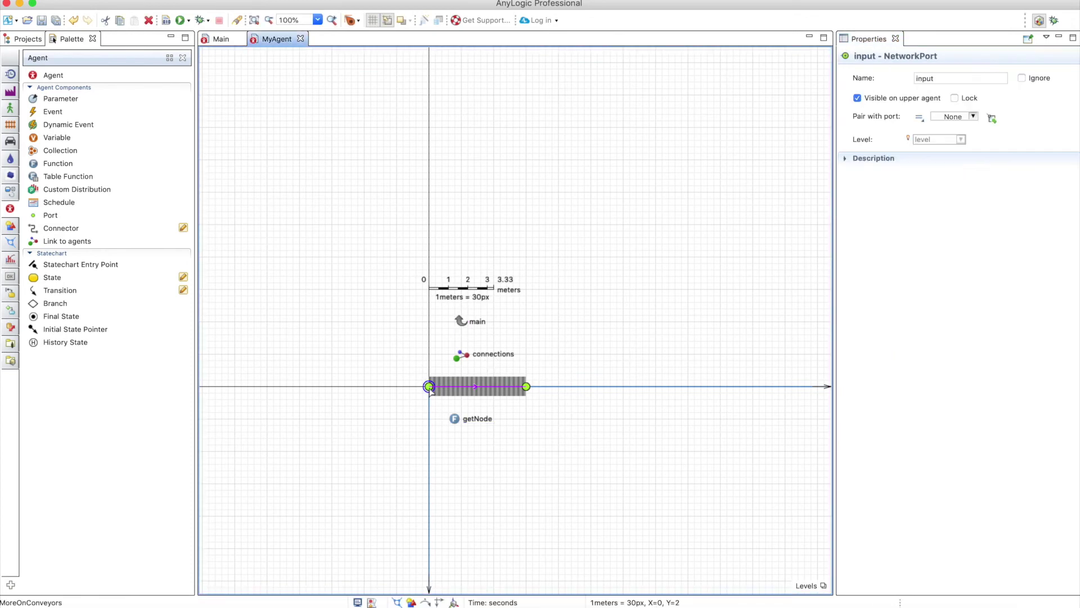
{"action": "left_click", "coordinate": [951, 116]}
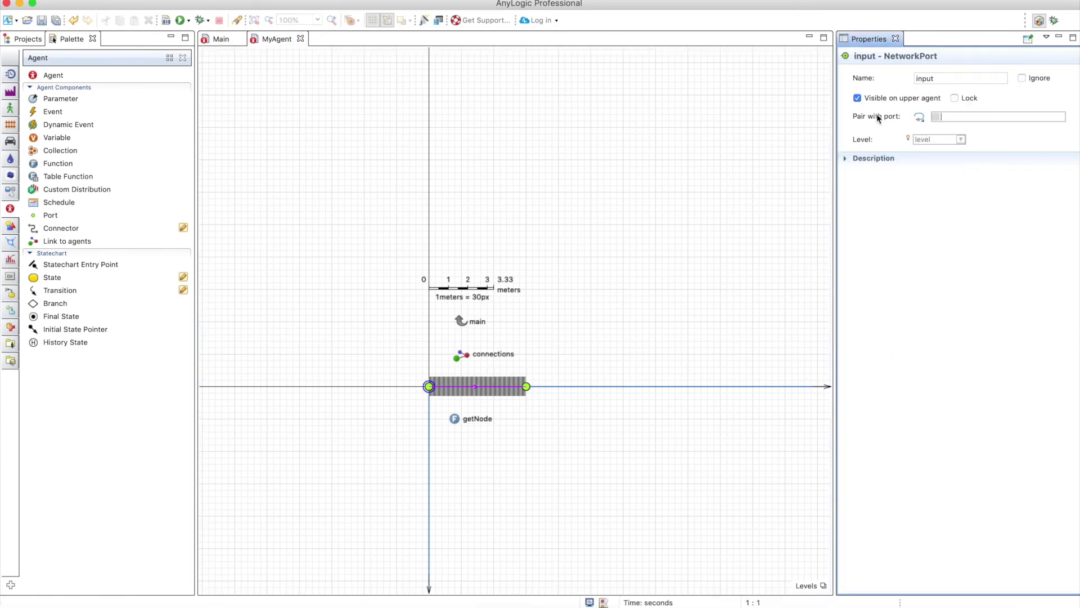
{"action": "key", "text": "super+v"}
{"action": "type", "text": "()"}
{"action": "left_click", "coordinate": [180, 21]}
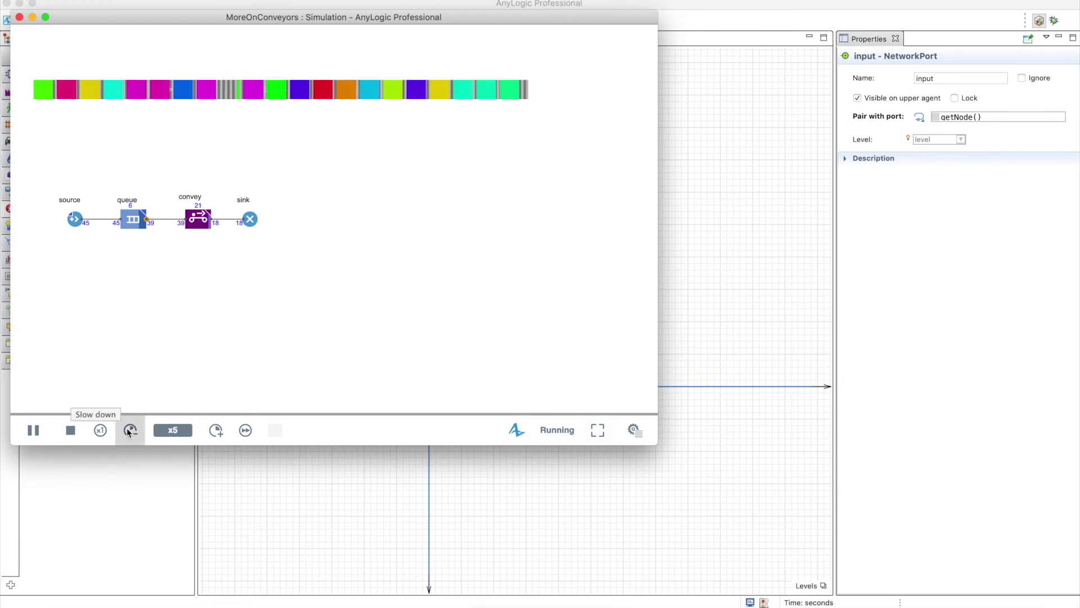
Return the simulation to x1 speed, inspect the connections, and close the simulation window
{"action": "left_click", "coordinate": [101, 430]}
{"action": "left_click_drag", "start_coordinate": [253, 132], "coordinate": [274, 171]}
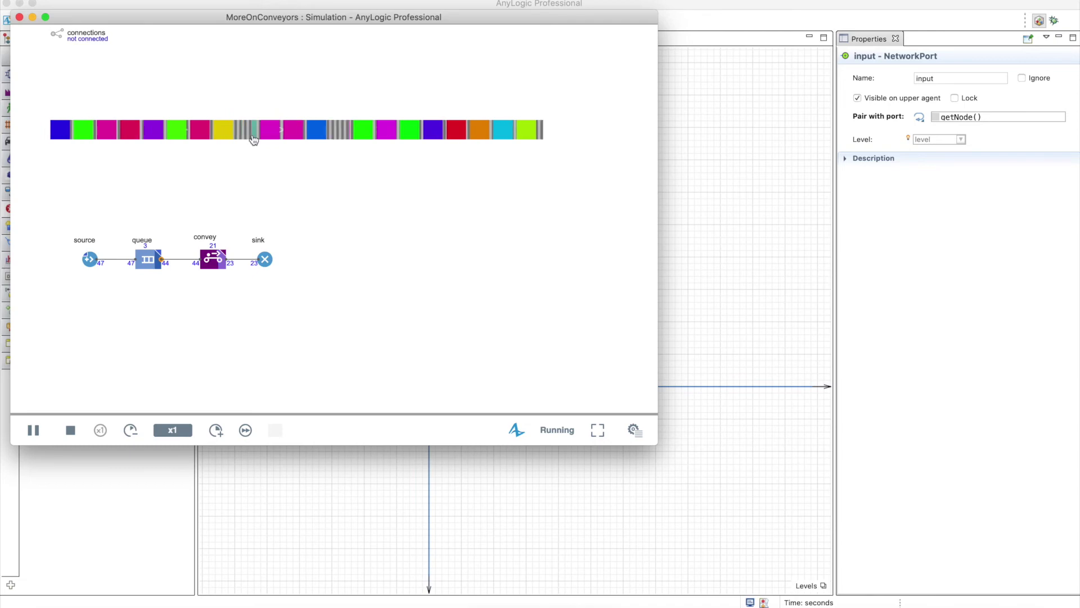
{"action": "key", "text": "super+w"}
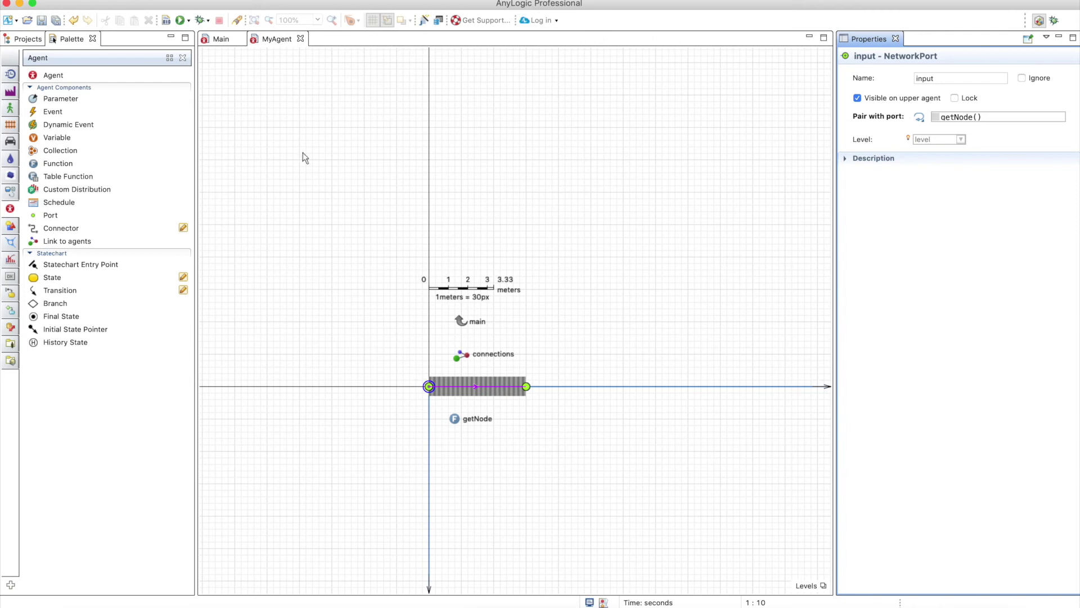
{"action": "left_click", "coordinate": [218, 40]}
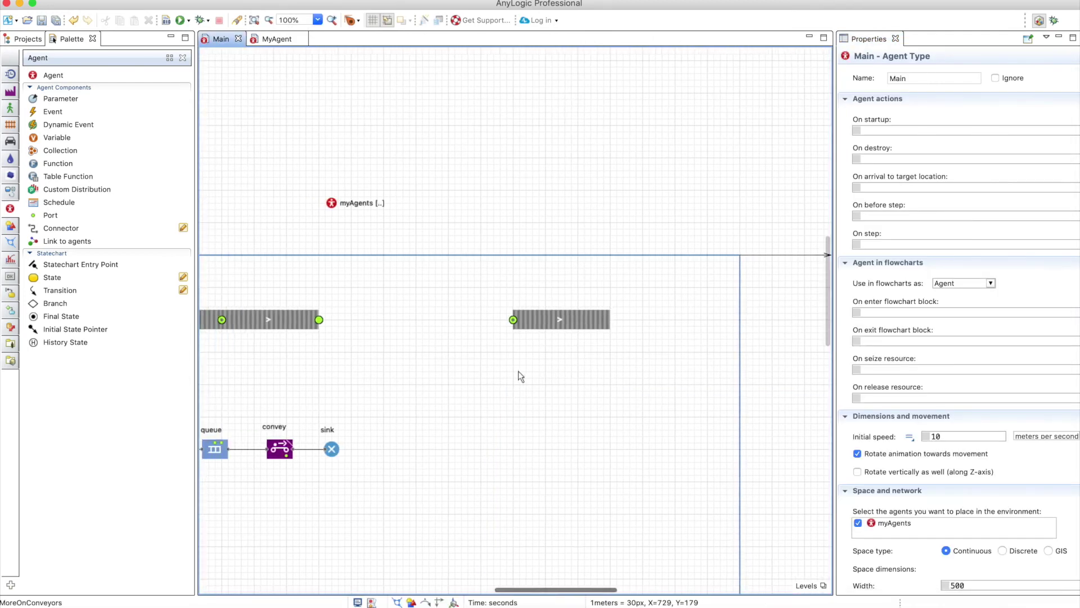
Bring the left conveyor to the front of the Main diagram's drawing order
{"action": "scroll", "coordinate": [518, 376], "scroll_direction": "left", "scroll_amount": 5}
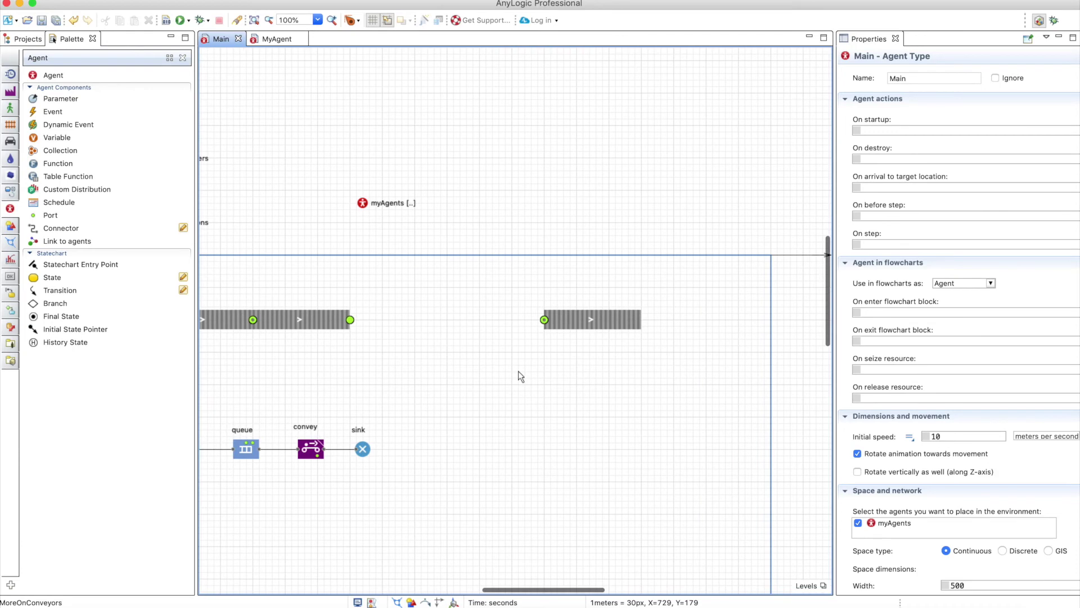
{"action": "right_click", "coordinate": [263, 325]}
{"action": "mouse_move", "coordinate": [304, 485]}
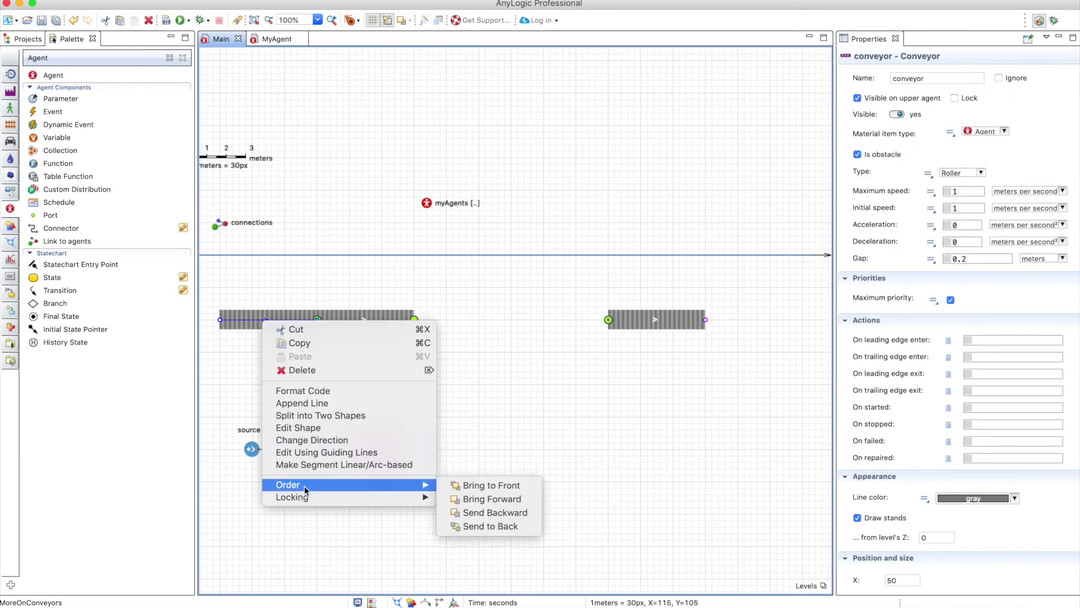
{"action": "left_click", "coordinate": [494, 486]}
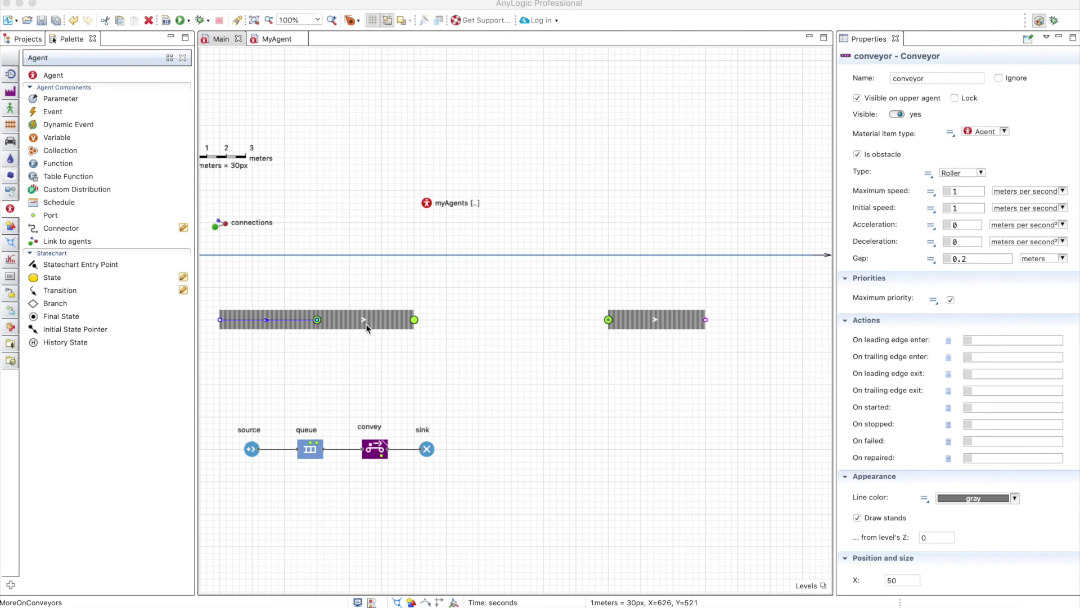
Show the getNode function's properties in MyAgent, widening the panel to read its code
{"action": "left_click", "coordinate": [280, 46]}
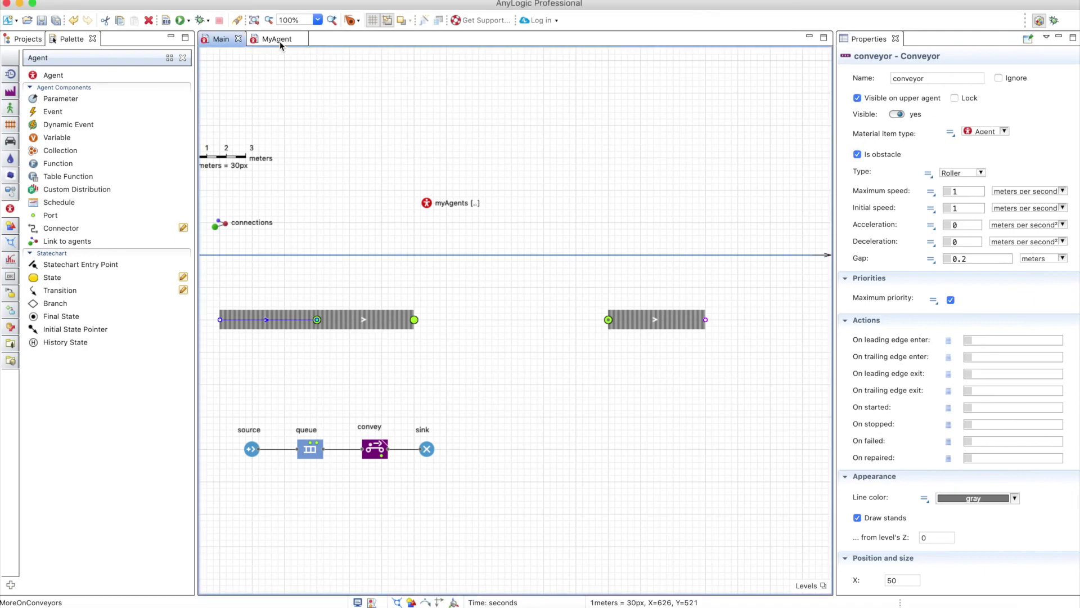
{"action": "left_click", "coordinate": [280, 41]}
{"action": "left_click", "coordinate": [429, 386]}
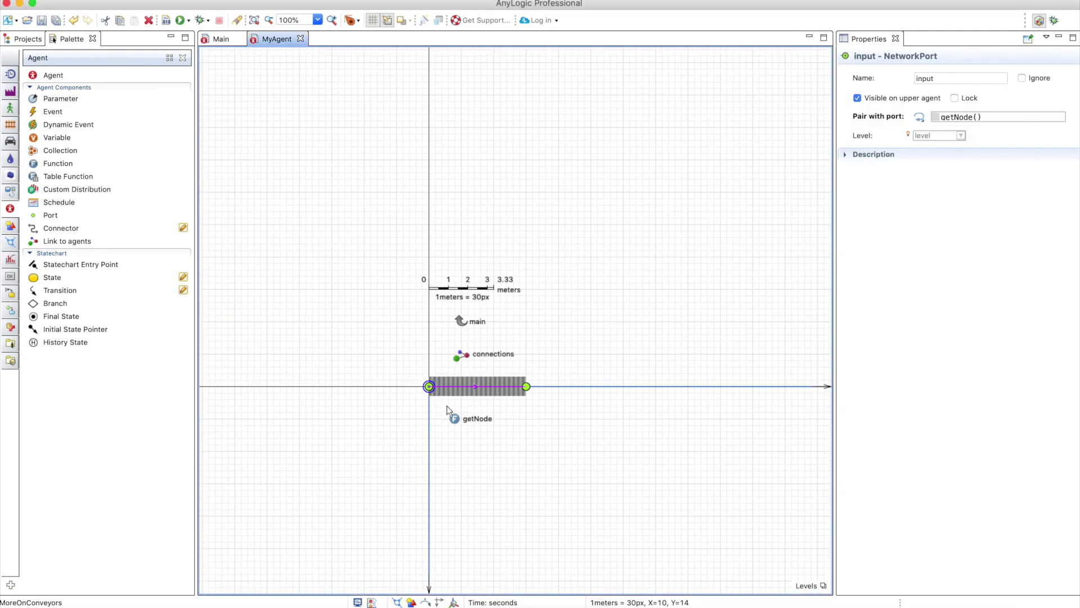
{"action": "left_click", "coordinate": [453, 418]}
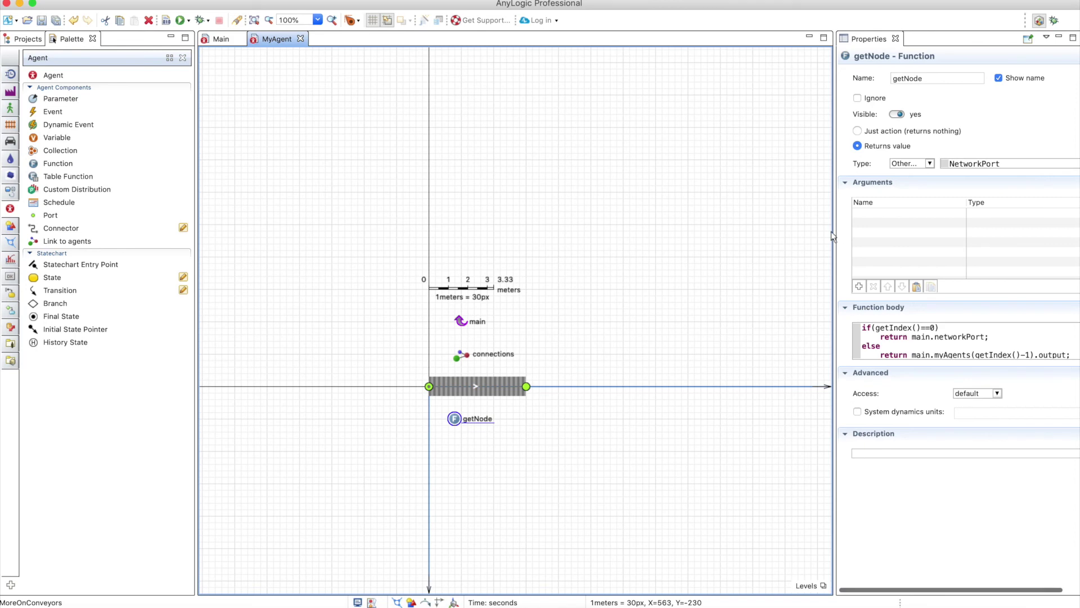
{"action": "left_click_drag", "start_coordinate": [835, 232], "coordinate": [692, 234]}
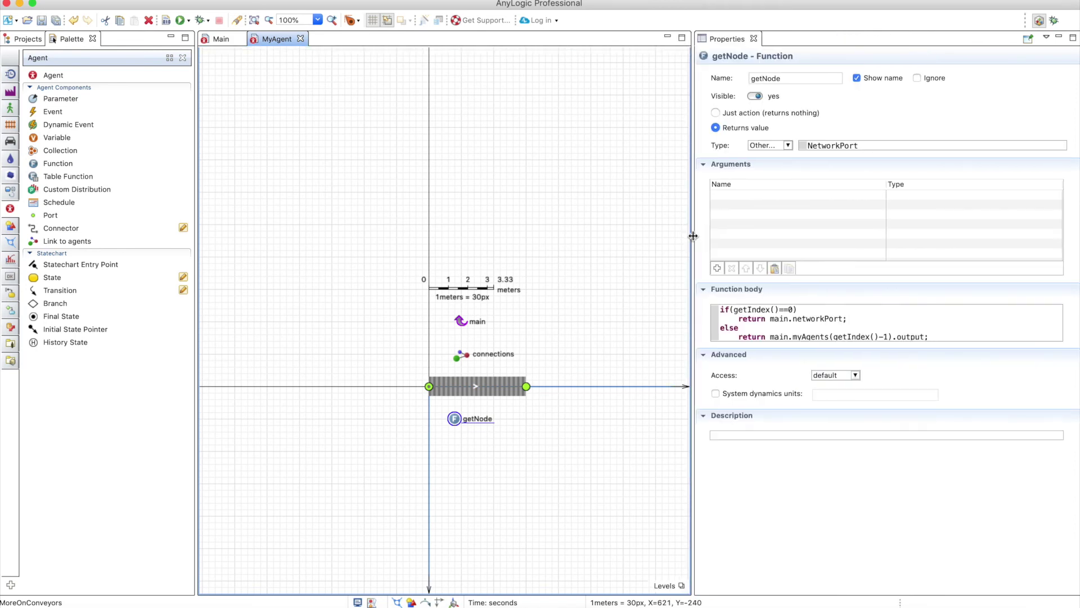
Change getNode's code from getIndex()-1 to getIndex()+1 and the condition from ==0 to ==2
{"action": "left_click", "coordinate": [884, 337]}
{"action": "key", "text": "BackSpace"}
{"action": "type", "text": "+"}
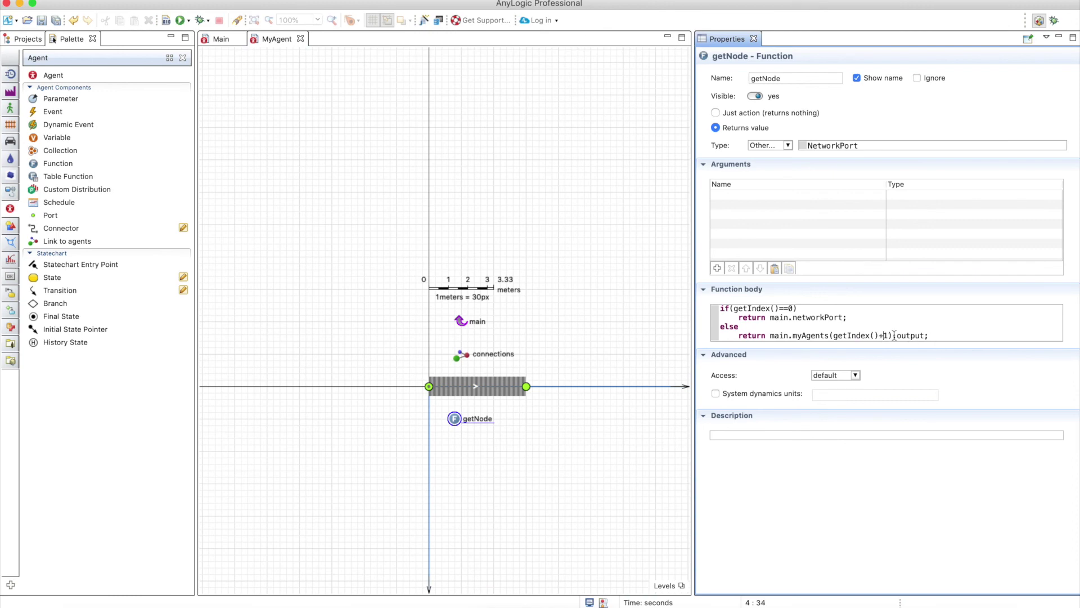
{"action": "left_click", "coordinate": [855, 422]}
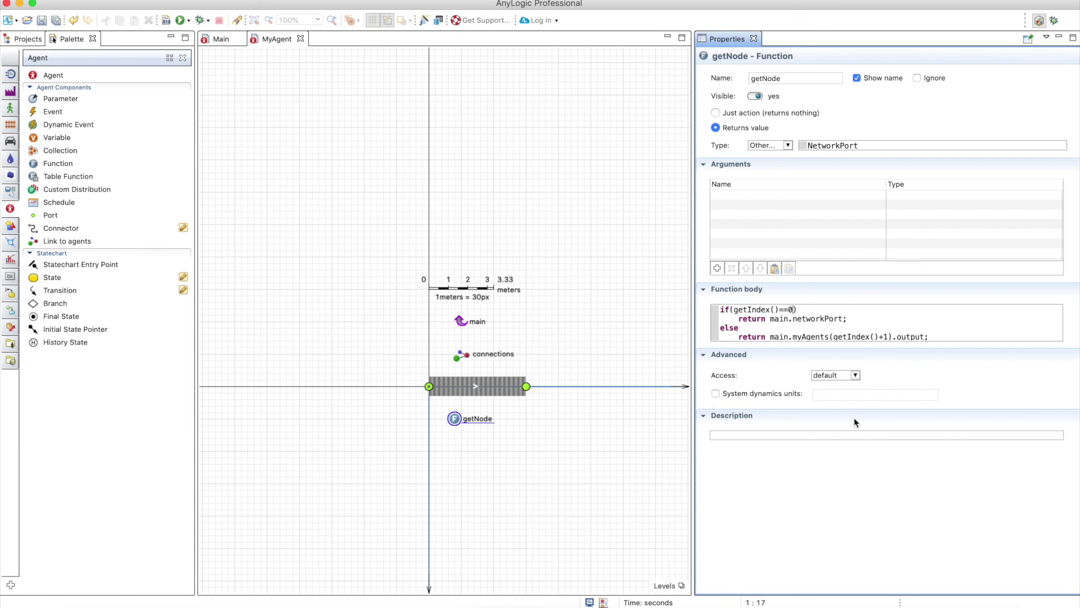
{"action": "key", "text": "BackSpace"}
{"action": "type", "text": "2"}
{"action": "left_click_drag", "start_coordinate": [842, 318], "coordinate": [789, 318]}
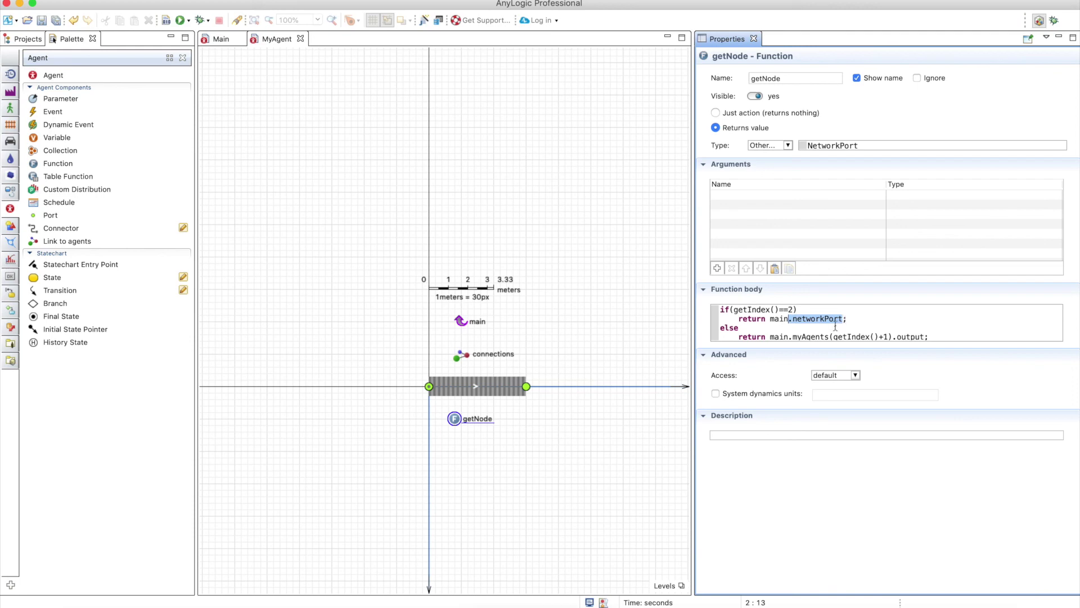
{"action": "left_click", "coordinate": [223, 39]}
{"action": "left_click", "coordinate": [223, 38]}
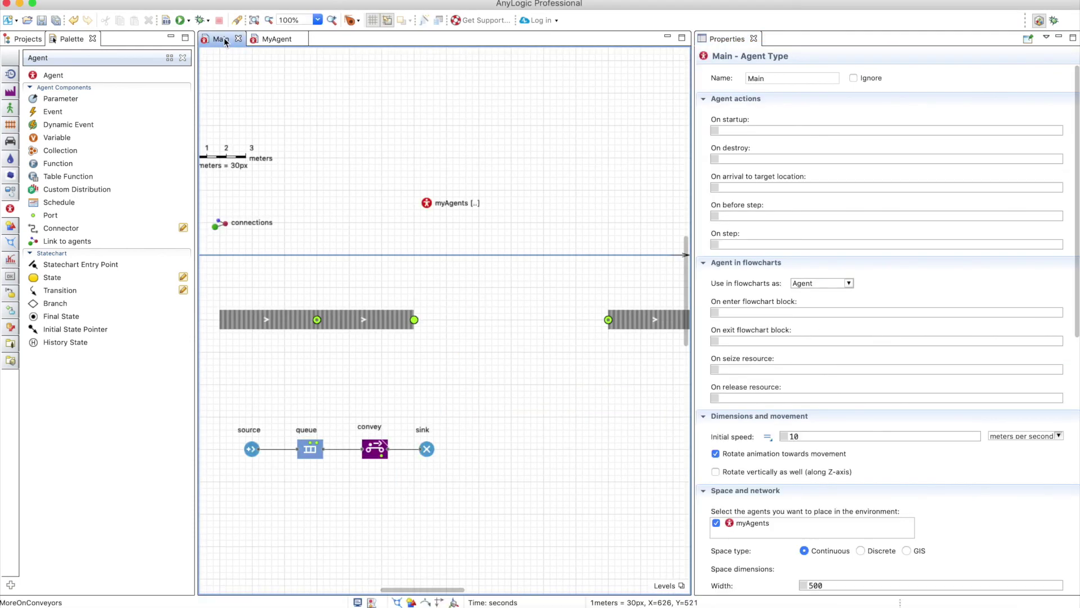
Change networkPort1's pairing to myAgents(0).output
{"action": "left_click", "coordinate": [609, 320]}
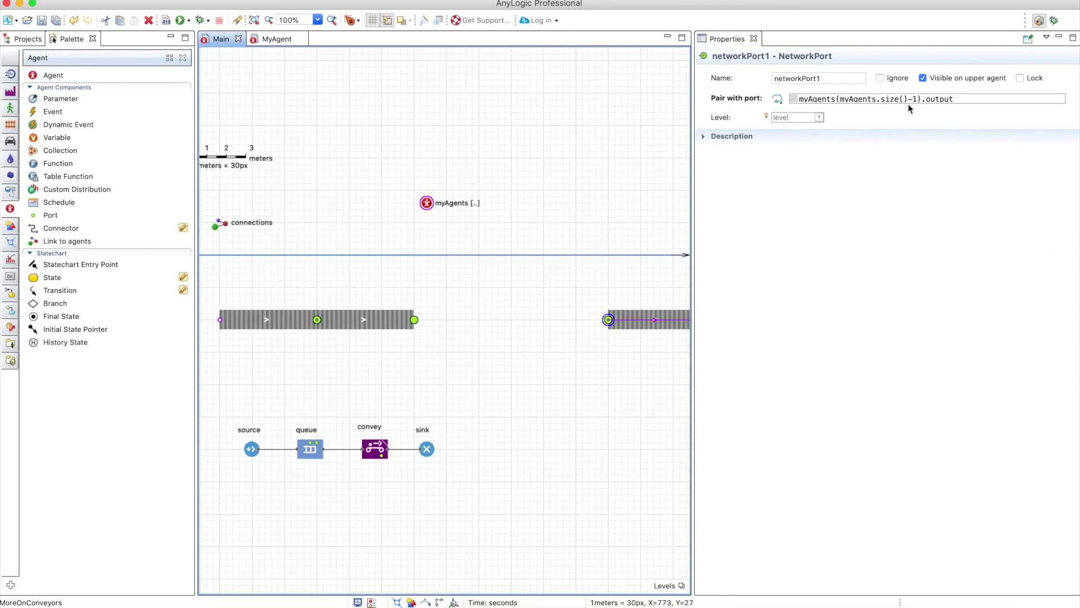
{"action": "left_click_drag", "start_coordinate": [916, 100], "coordinate": [839, 99]}
{"action": "type", "text": "0"}
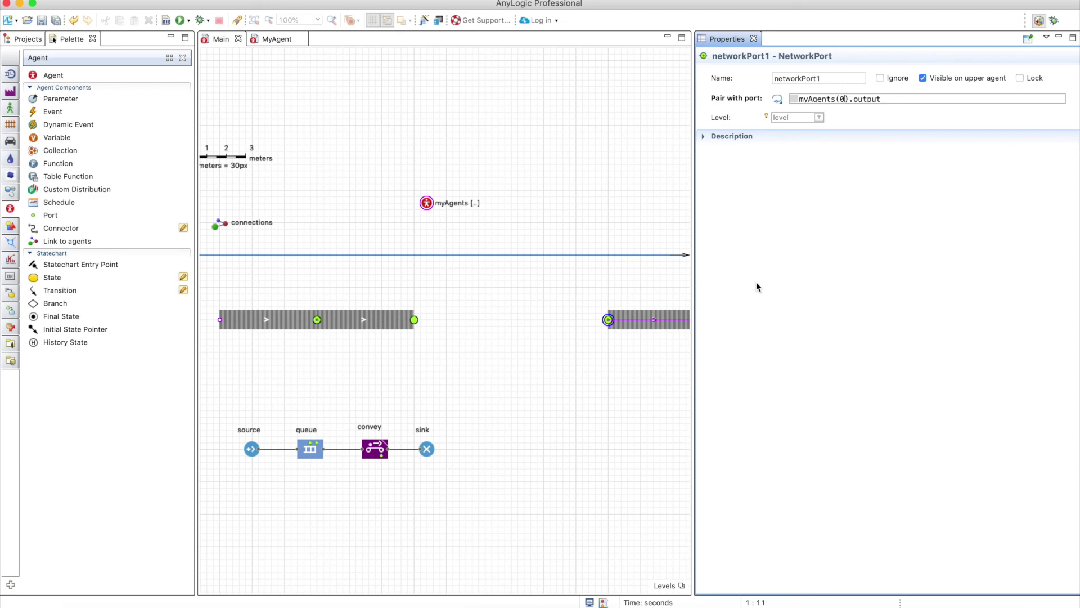
Set the myAgents X location to 200+(2-index)*150 and run the model
{"action": "left_click", "coordinate": [427, 204]}
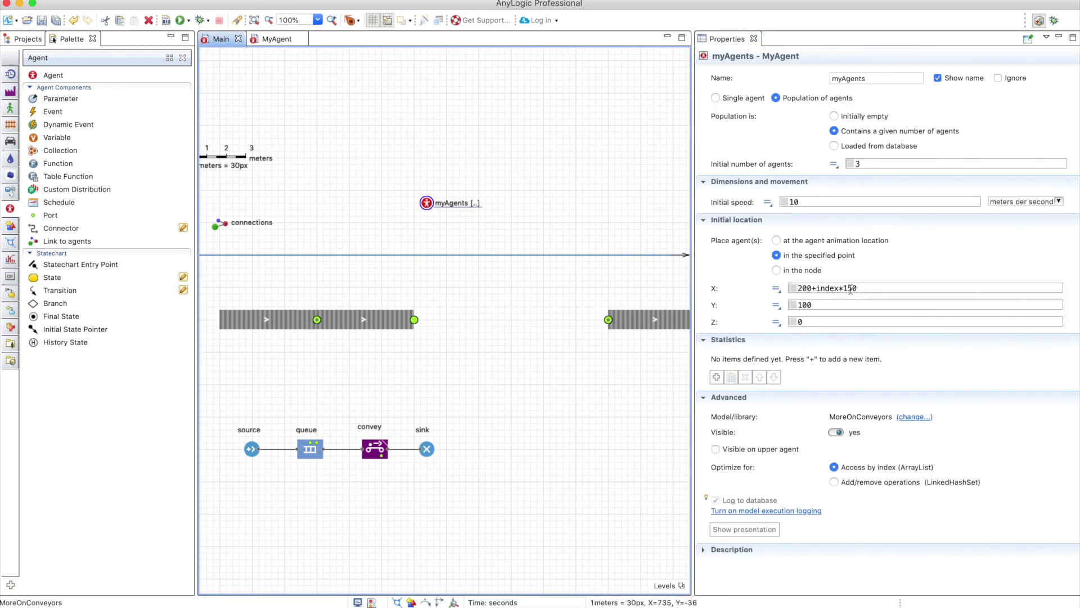
{"action": "left_click", "coordinate": [817, 288]}
{"action": "type", "text": "(2-"}
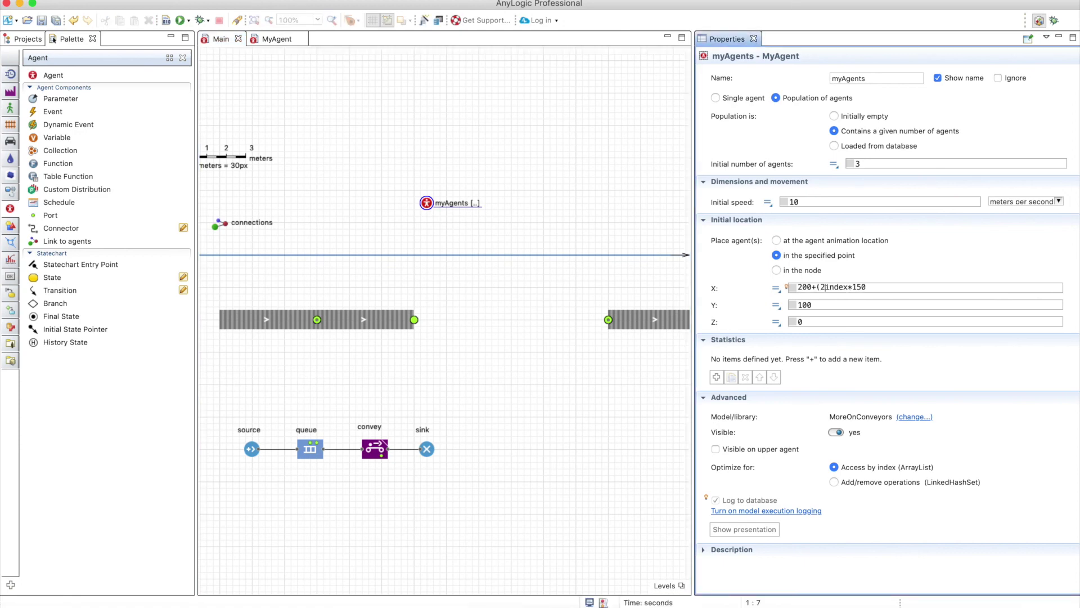
{"action": "left_click", "coordinate": [851, 288]}
{"action": "type", "text": ")"}
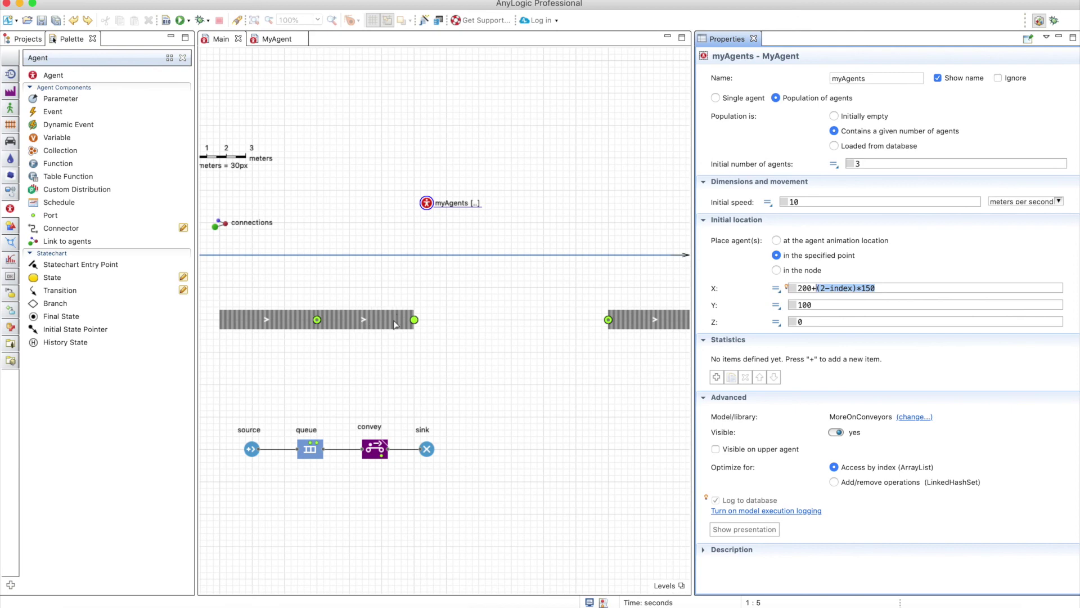
{"action": "left_click", "coordinate": [180, 20]}
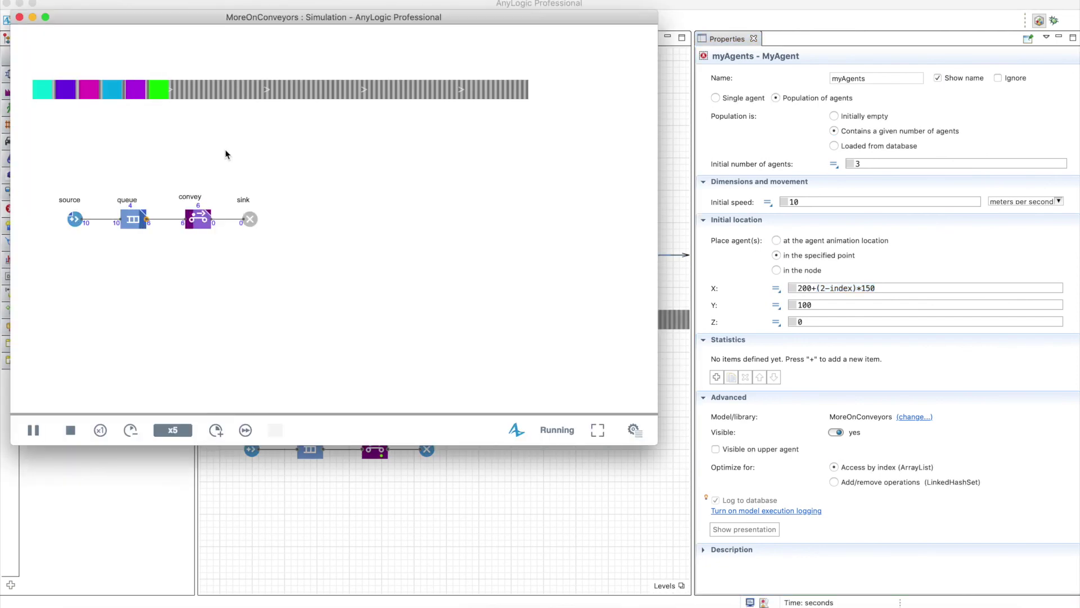